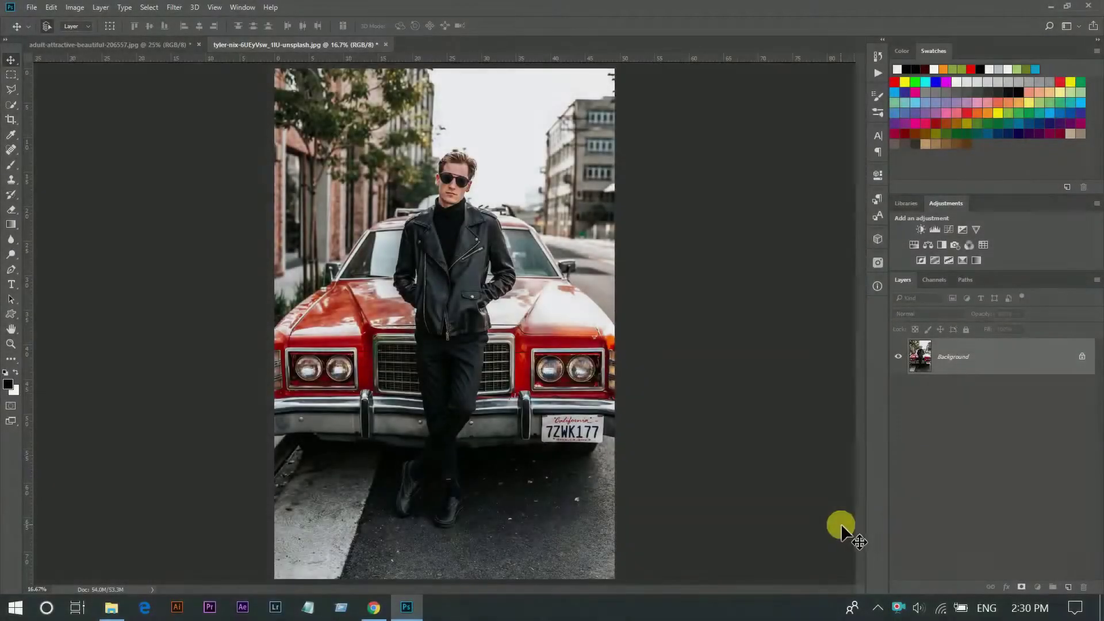
Step: Duplicate the Background layer, convert Layer 1 to a smart object, and open Camera Raw Filter on it
left_click_drag(986, 364, 983, 373)
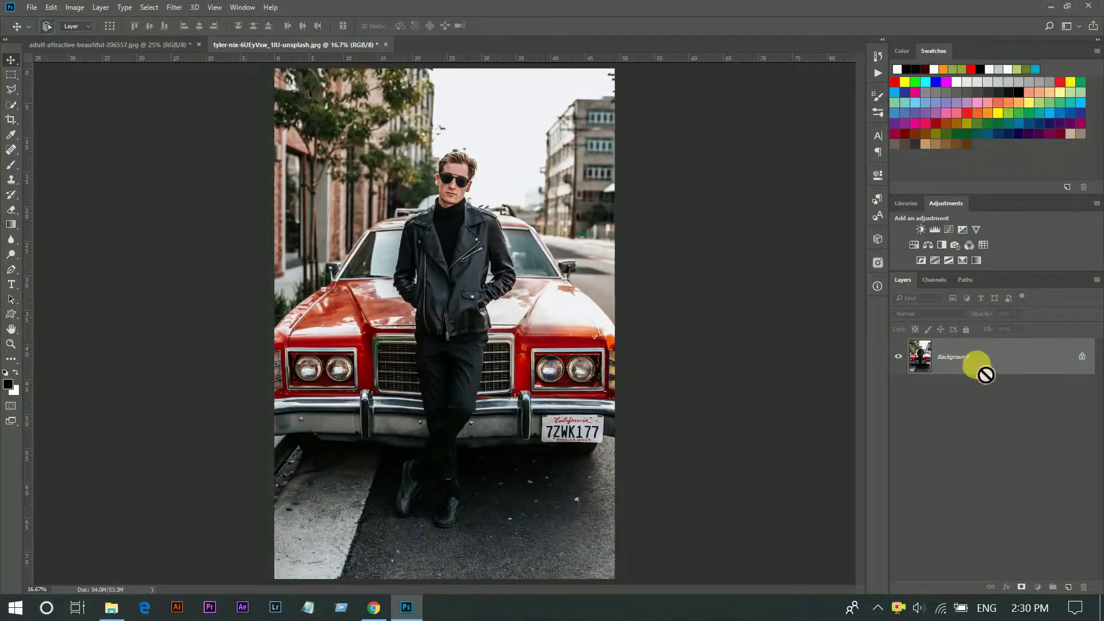
key("ctrl+j")
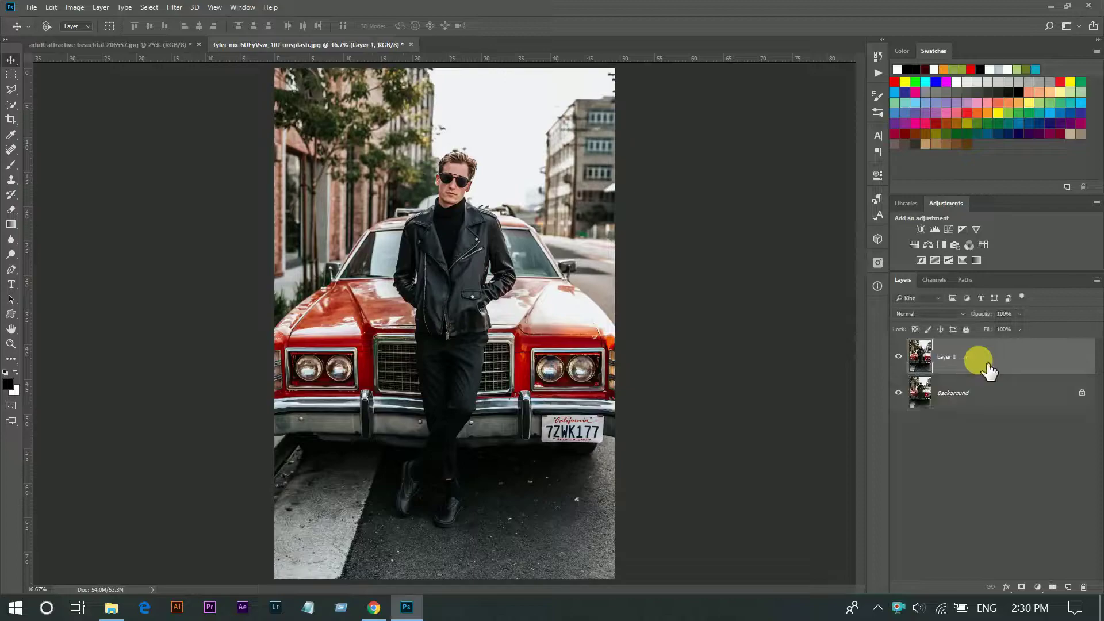
right_click(1015, 357)
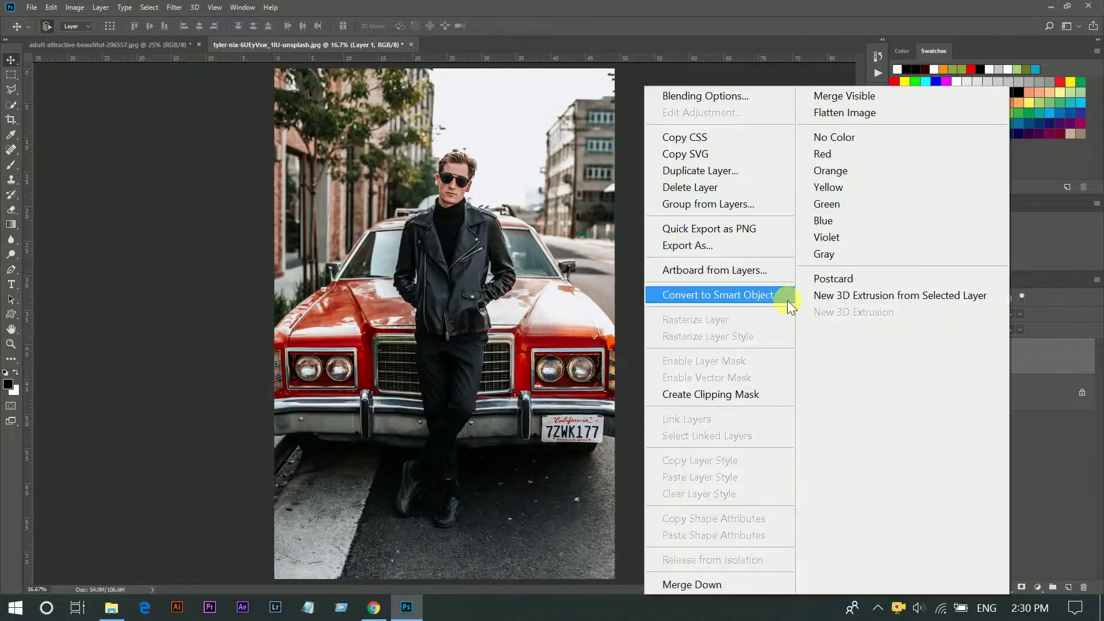
left_click(782, 299)
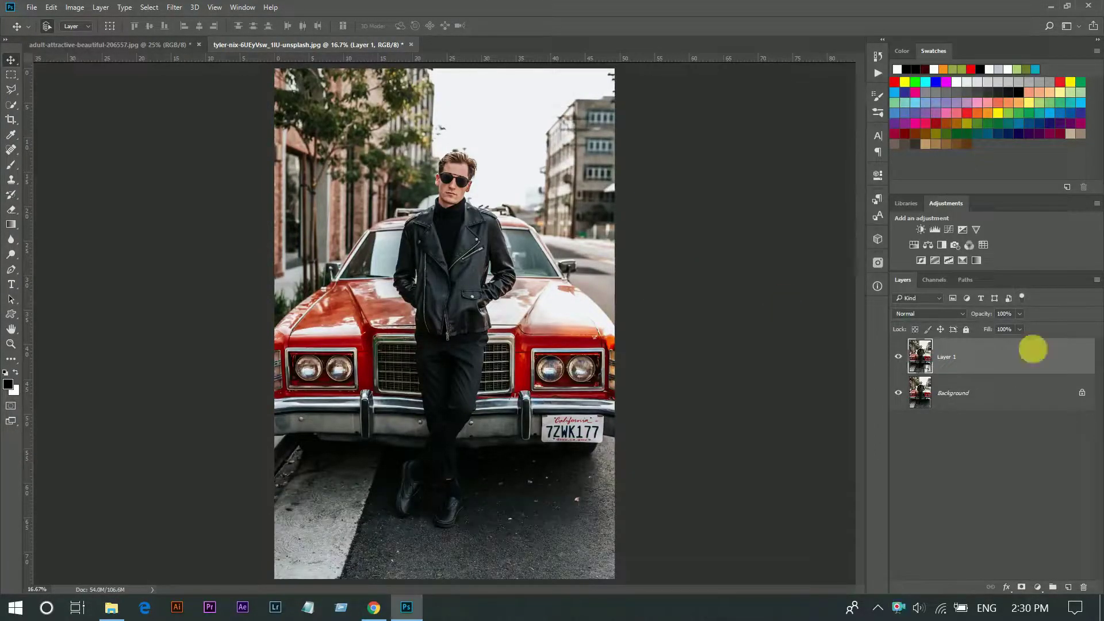
left_click(174, 7)
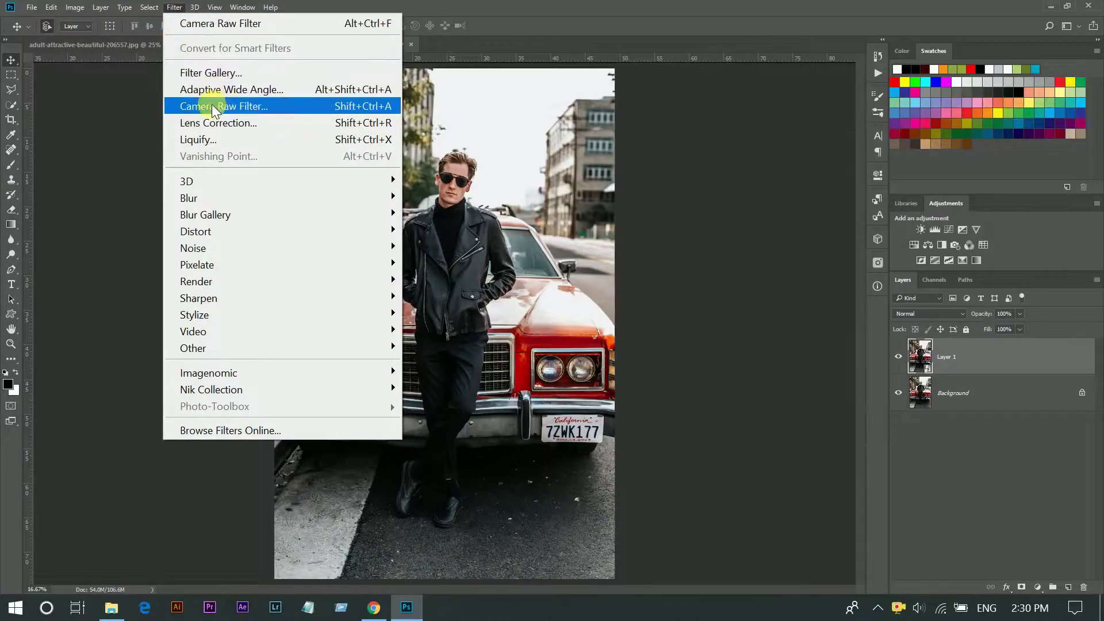
left_click(213, 108)
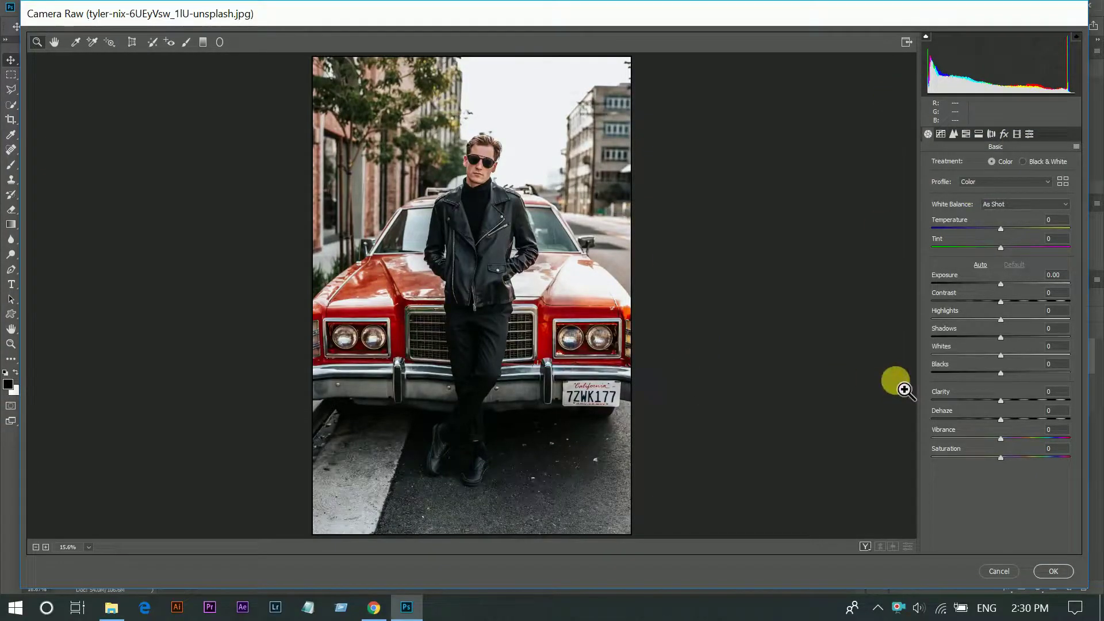
Step: In the Basic panel, set contrast +22, highlights -89, shadows +62 and whites -10
left_click(1011, 302)
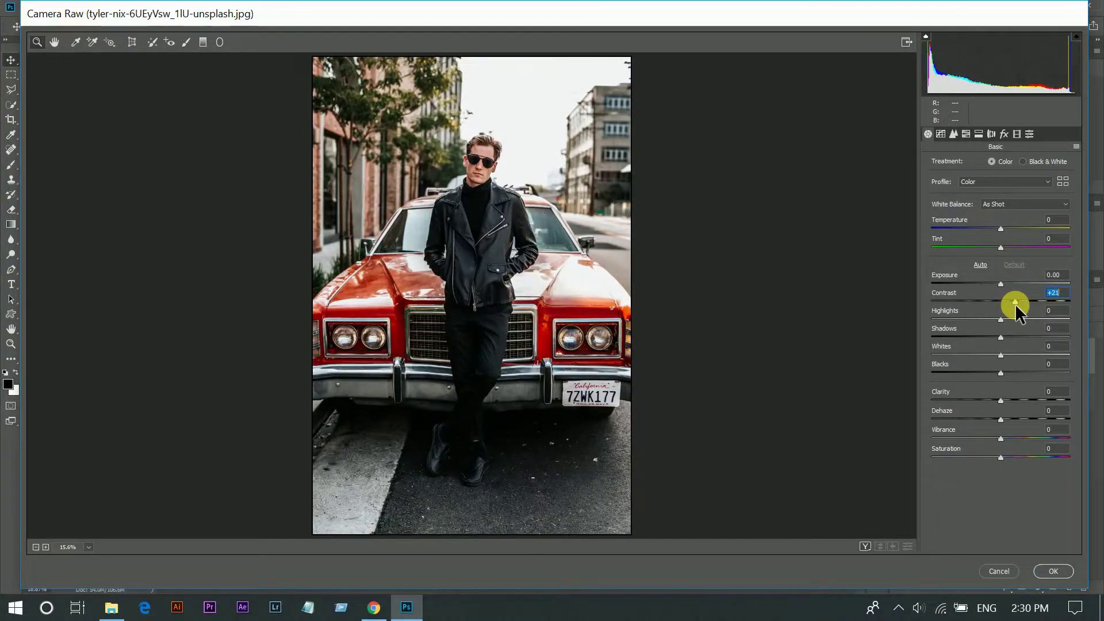
left_click(1009, 301)
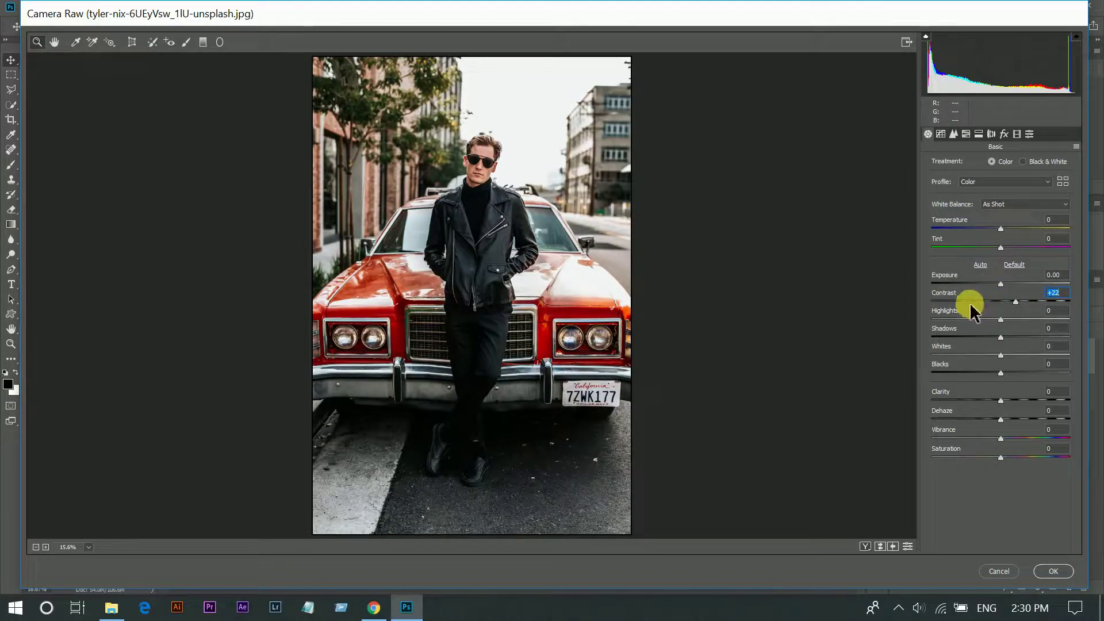
left_click(957, 320)
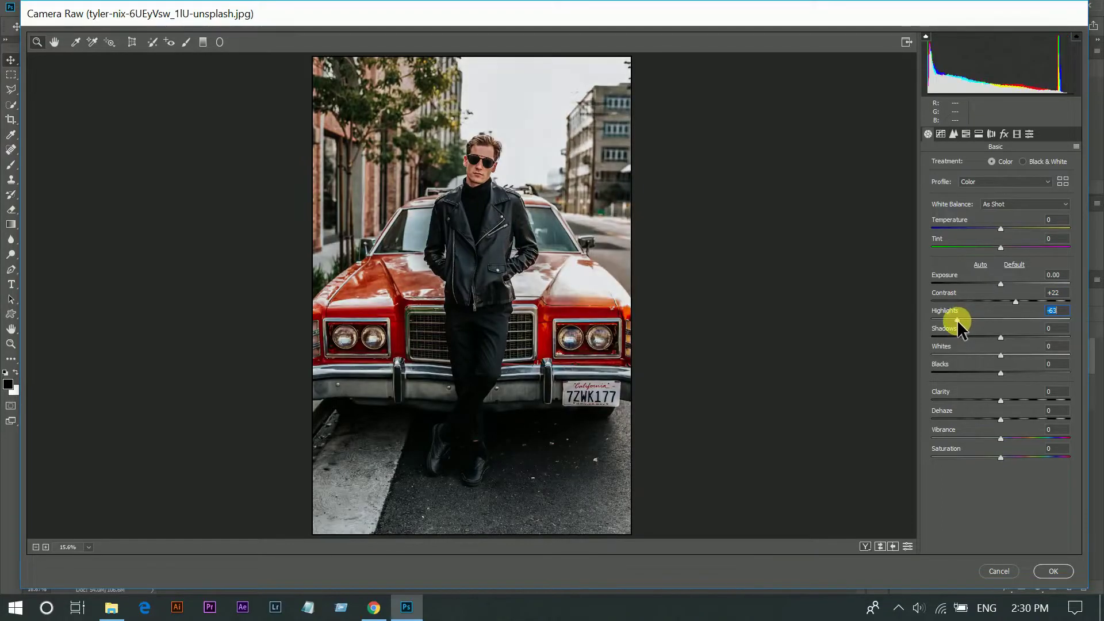
left_click_drag(957, 320, 946, 321)
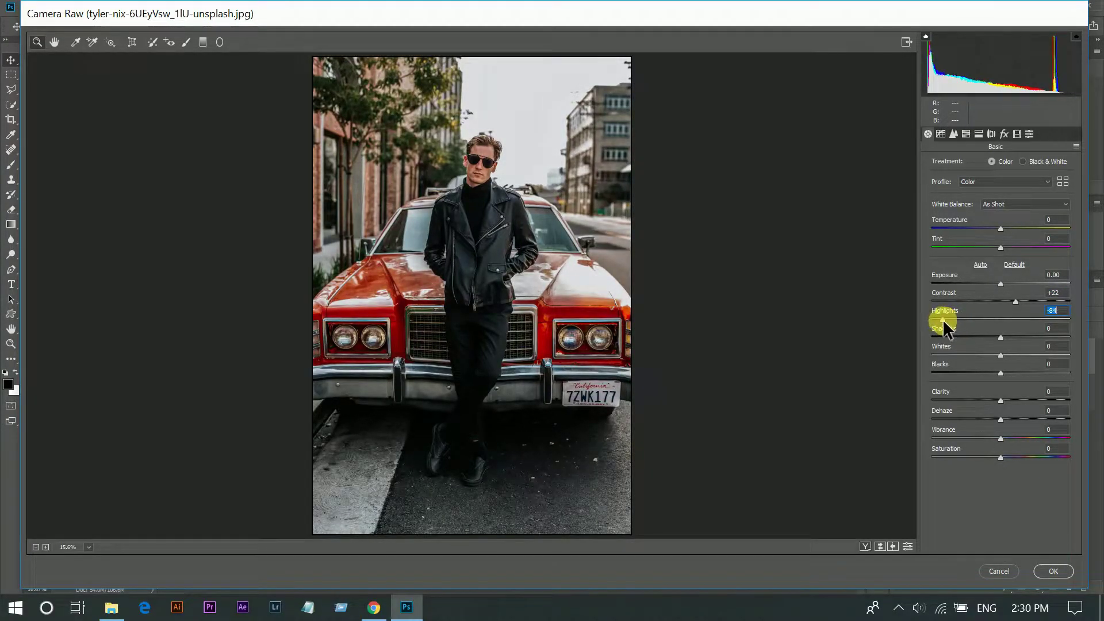
left_click_drag(943, 320, 935, 318)
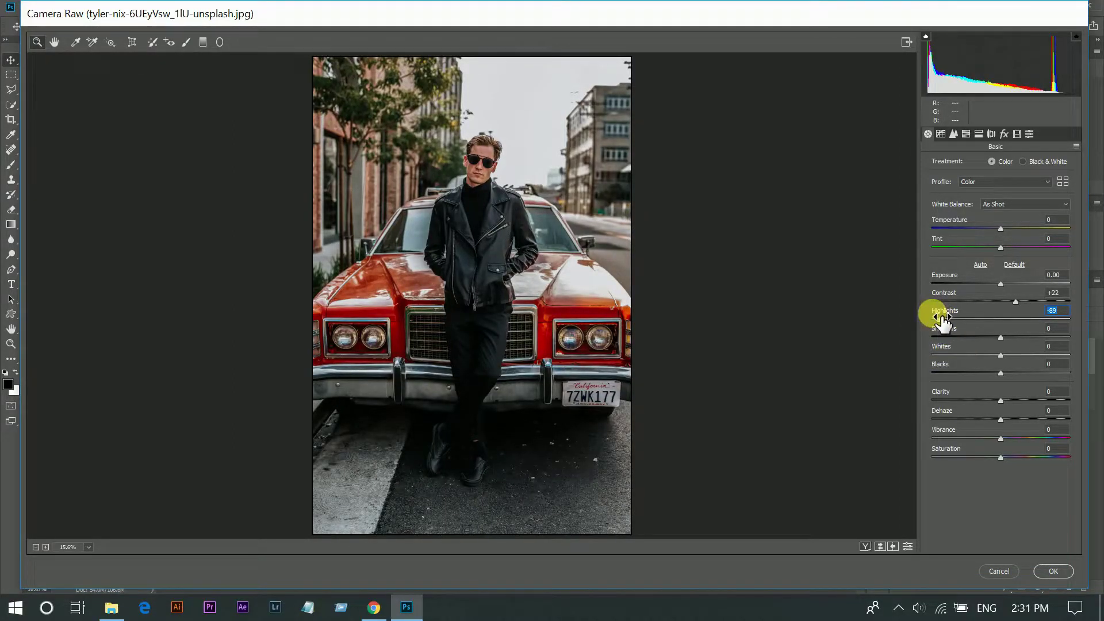
left_click(1018, 336)
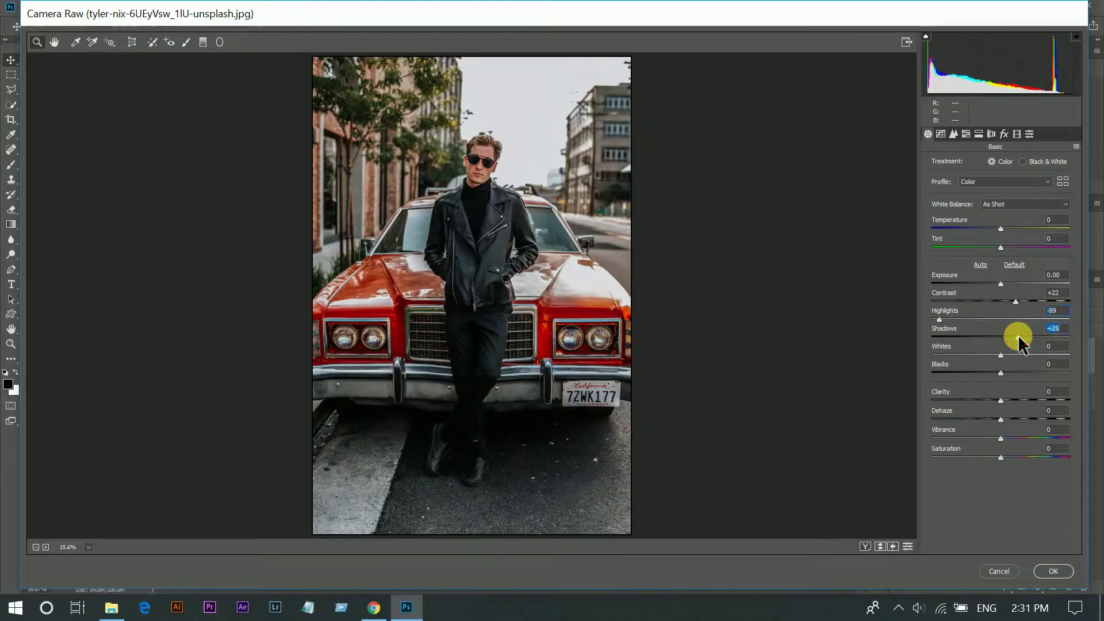
left_click_drag(1024, 336, 1044, 336)
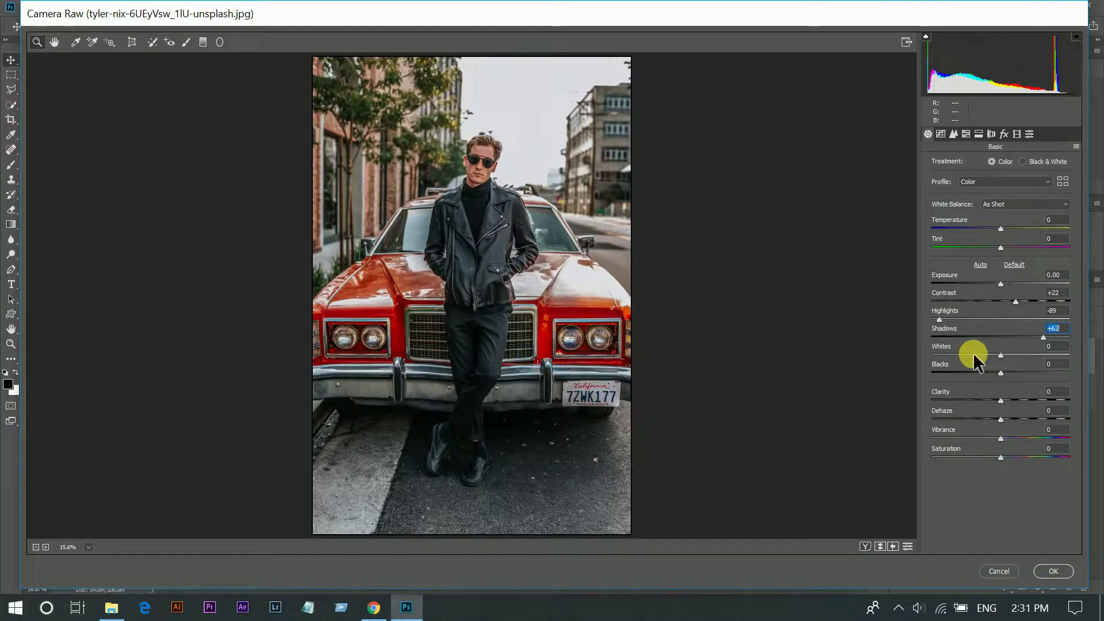
left_click_drag(973, 354, 1005, 372)
Step: Add +20 clarity and +20 dehaze, and raise vibrance to +71
left_click(1016, 398)
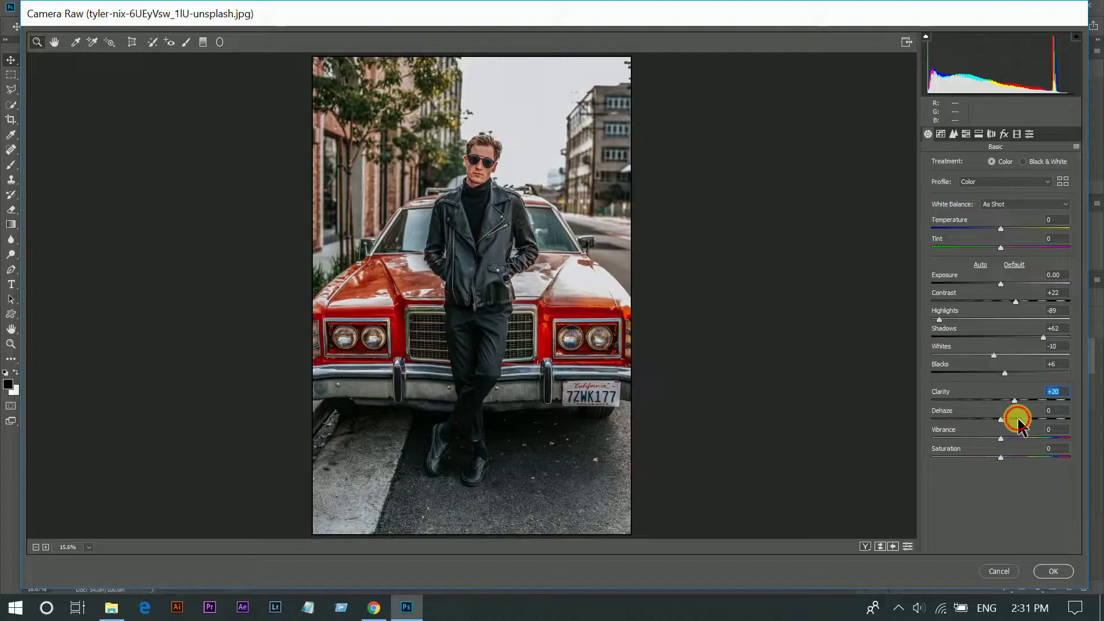
left_click(1017, 419)
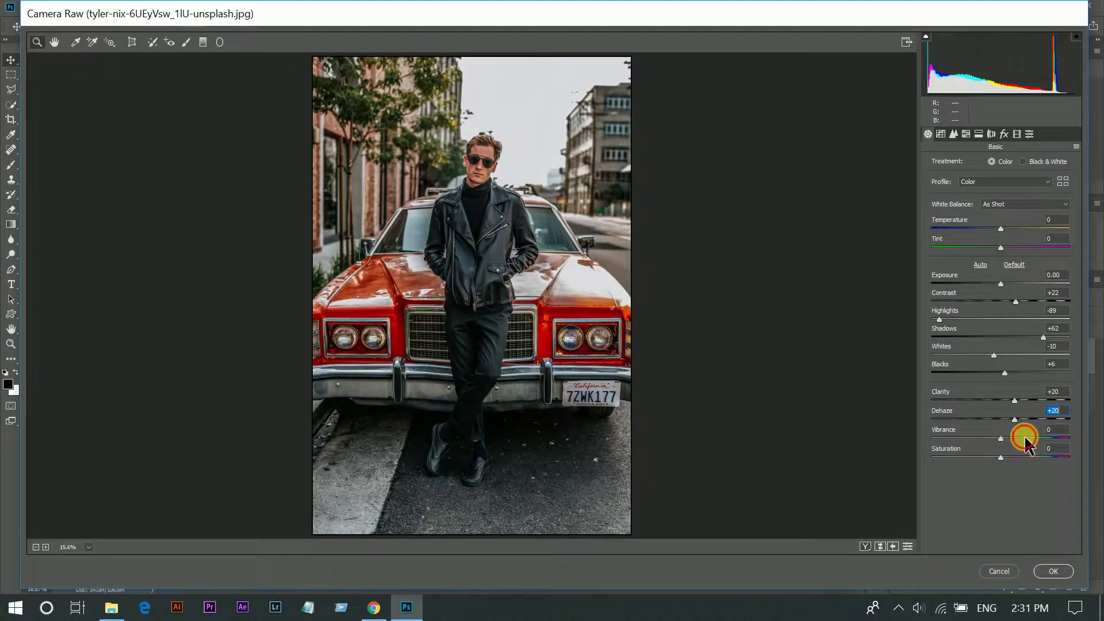
left_click_drag(1026, 438, 1048, 437)
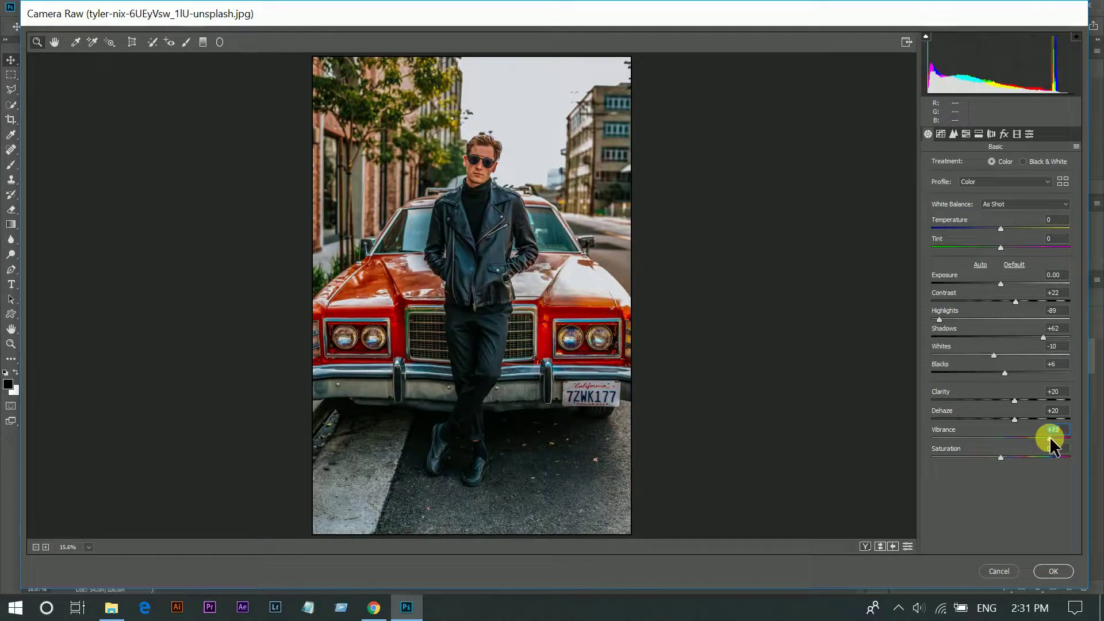
left_click_drag(1050, 436, 1053, 442)
Step: Cut saturation to -40 and show the Before/After view with the point tone curve
left_click(958, 456)
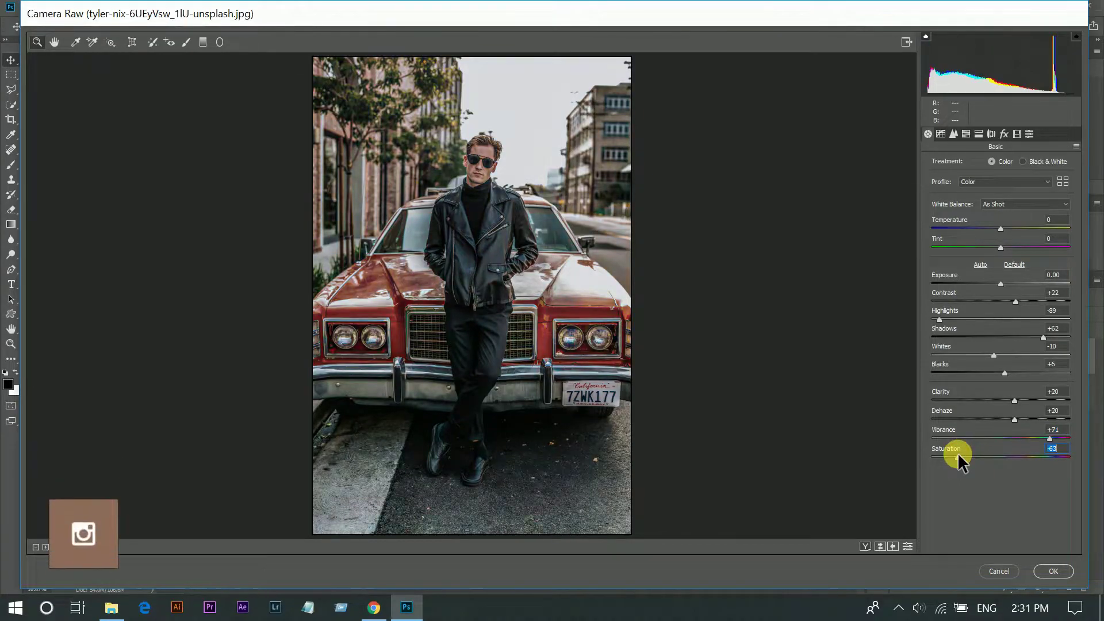
left_click_drag(957, 457, 974, 456)
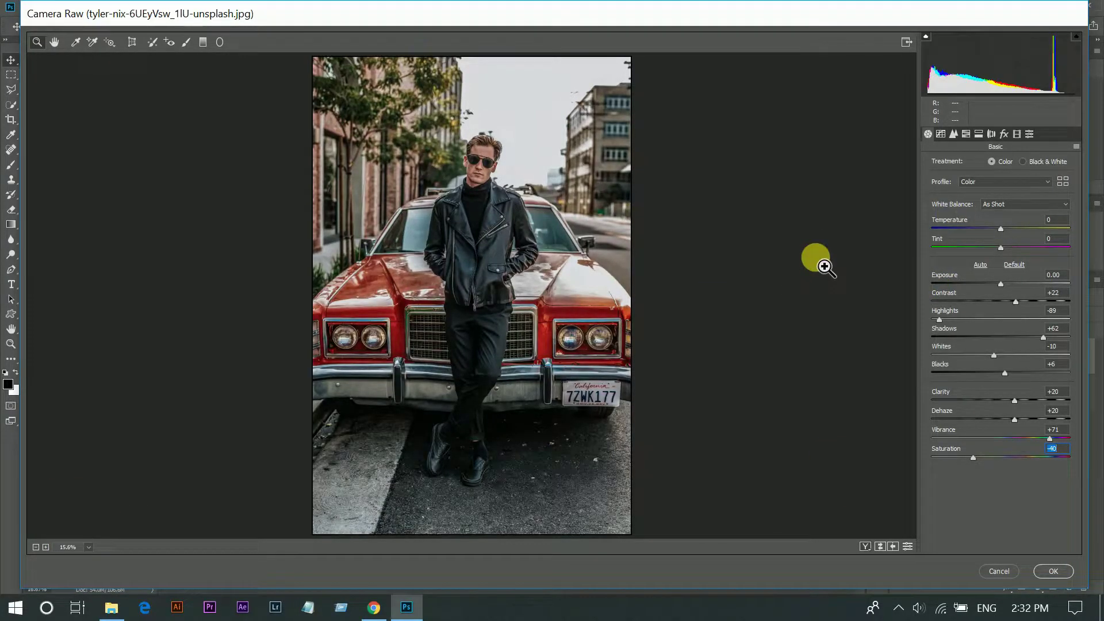
key("q")
left_click(941, 133)
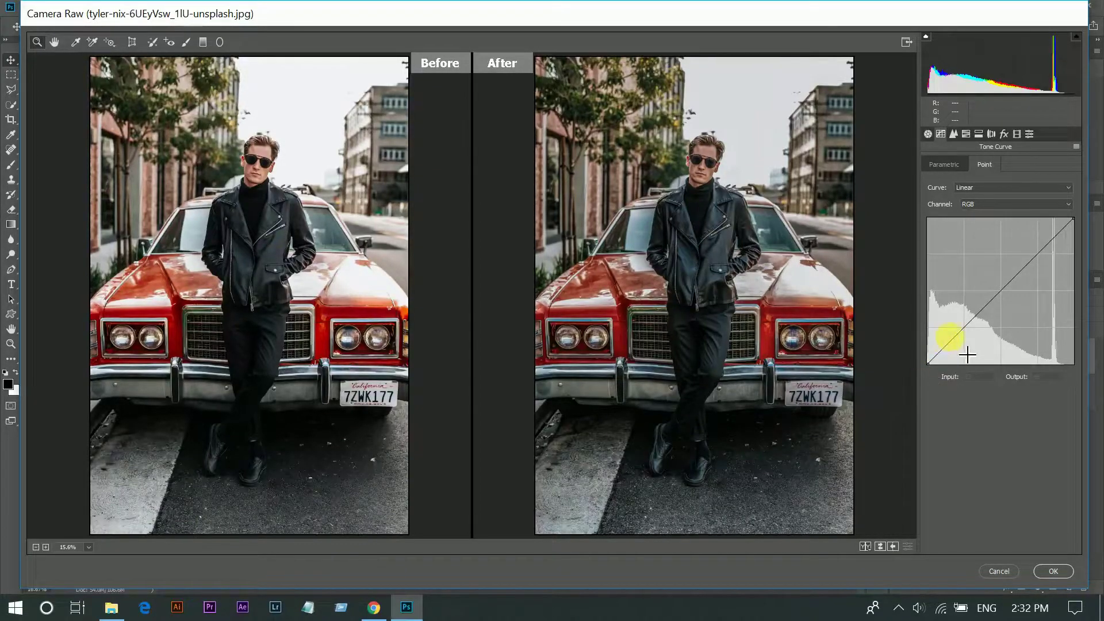
Step: Add shadow, midtone and highlight anchor points to the RGB tone curve
left_click(963, 328)
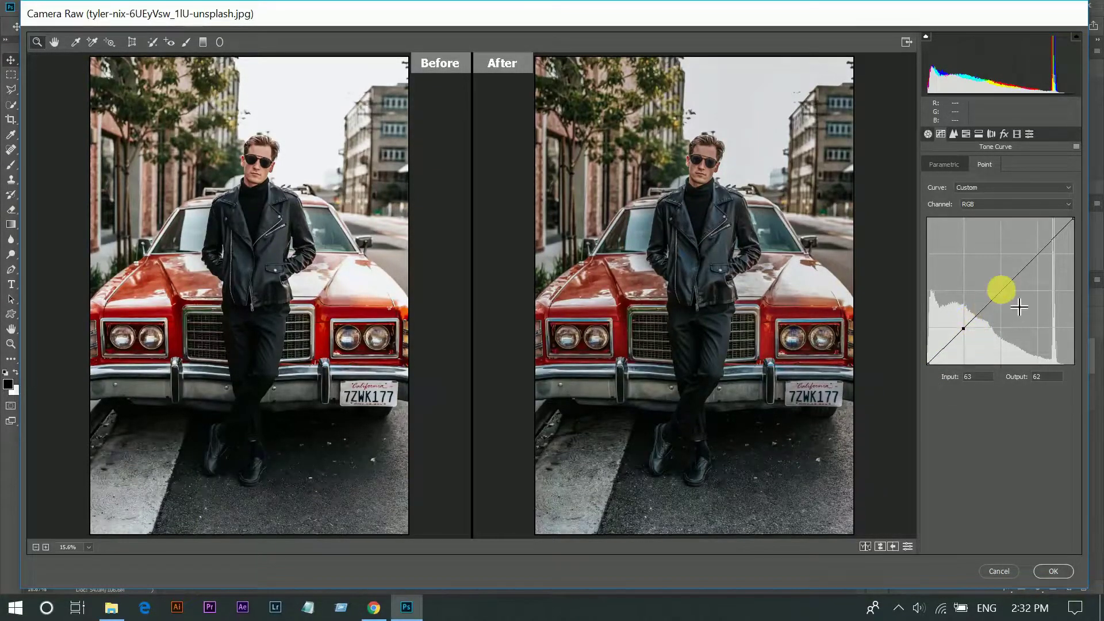
left_click(1008, 286)
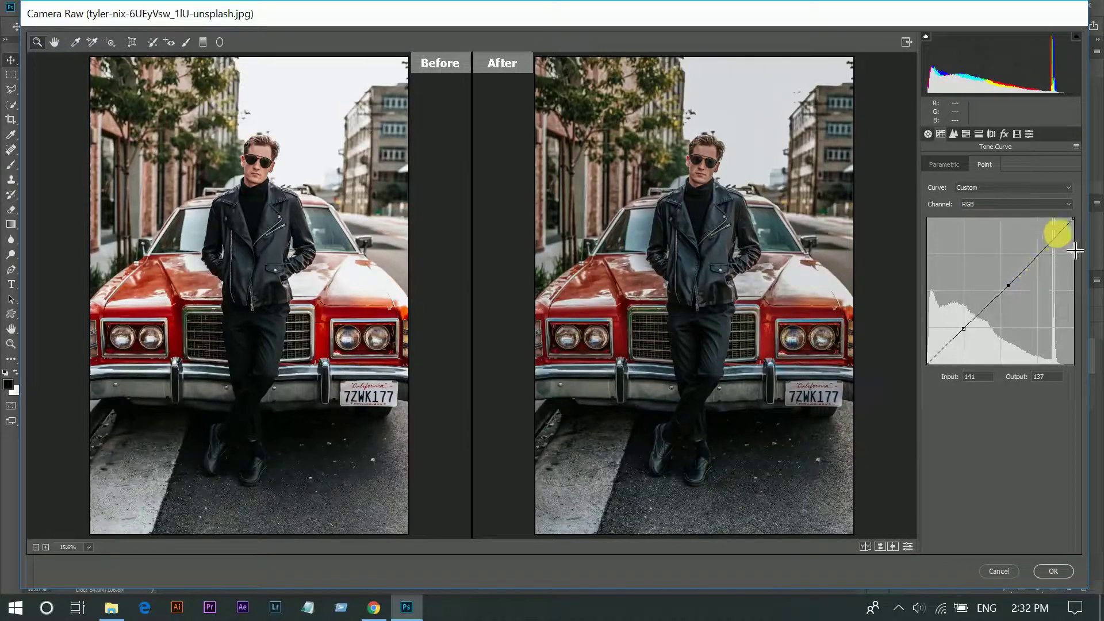
left_click(1041, 254)
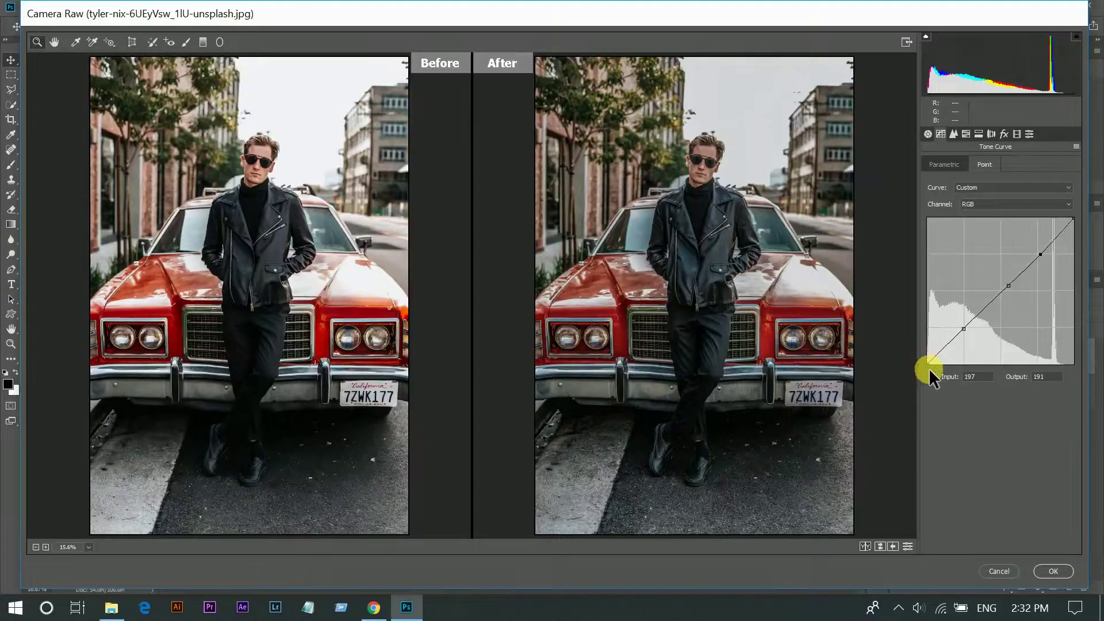
Step: Set the black point input to 11 and raise the shadow point to about 90/84
mouse_move(930, 369)
left_mouse_down()
mouse_move(954, 387)
mouse_move(940, 375)
left_mouse_up()
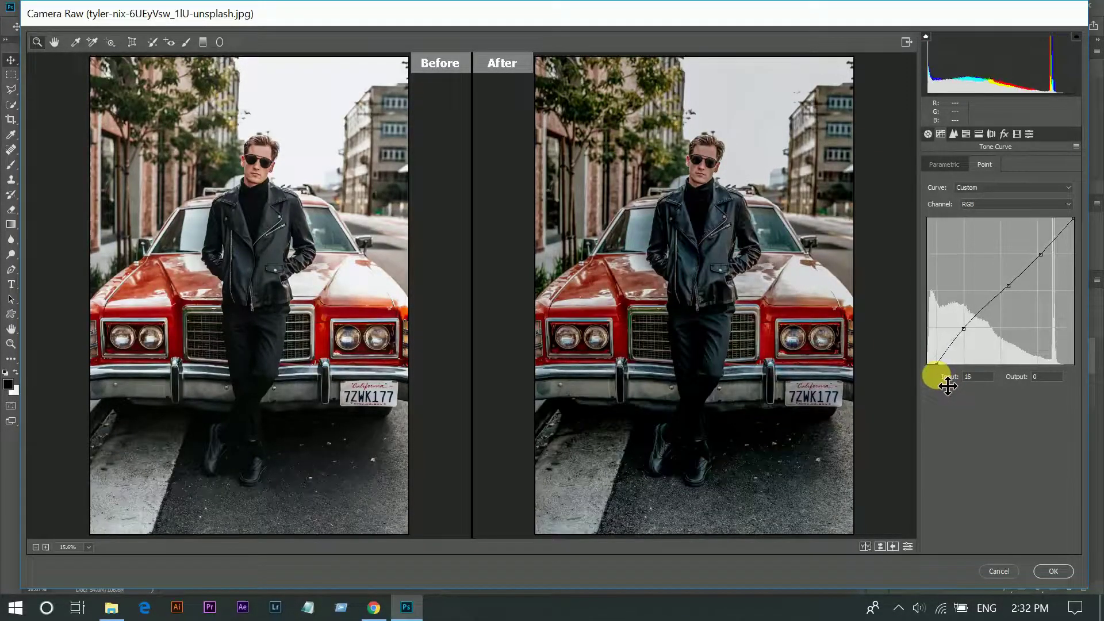
left_click(982, 377)
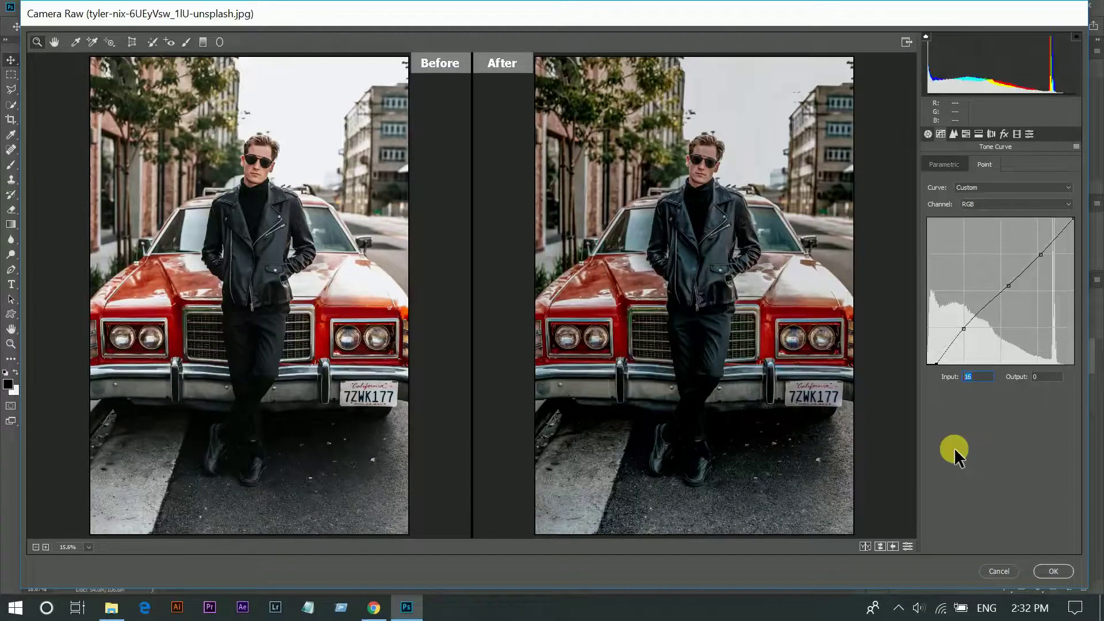
type("11")
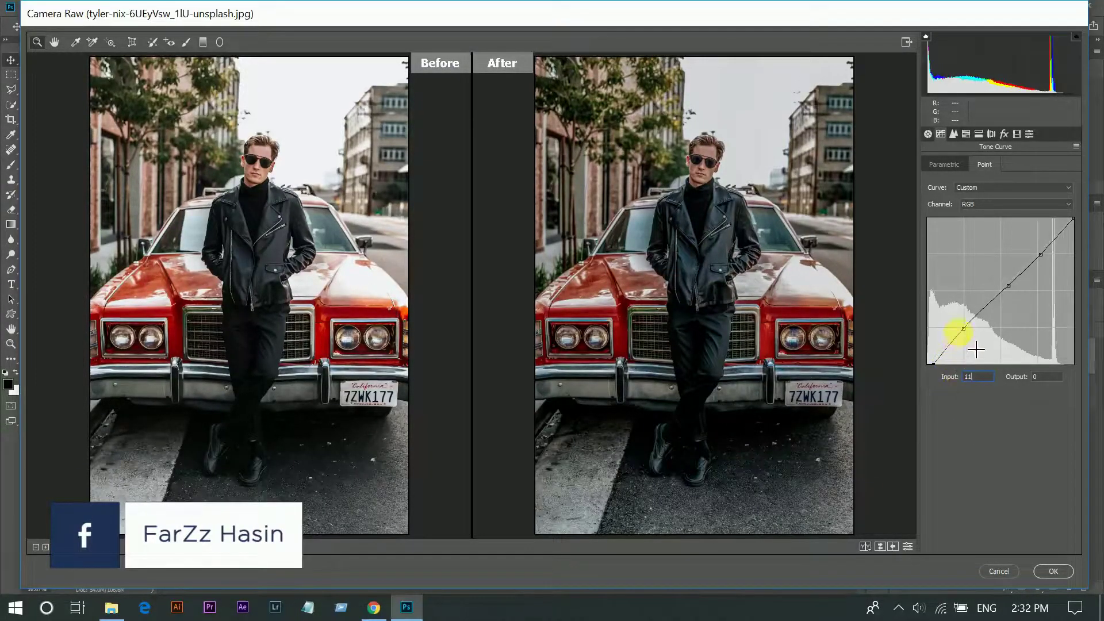
left_click(964, 329)
left_click_drag(977, 340, 989, 328)
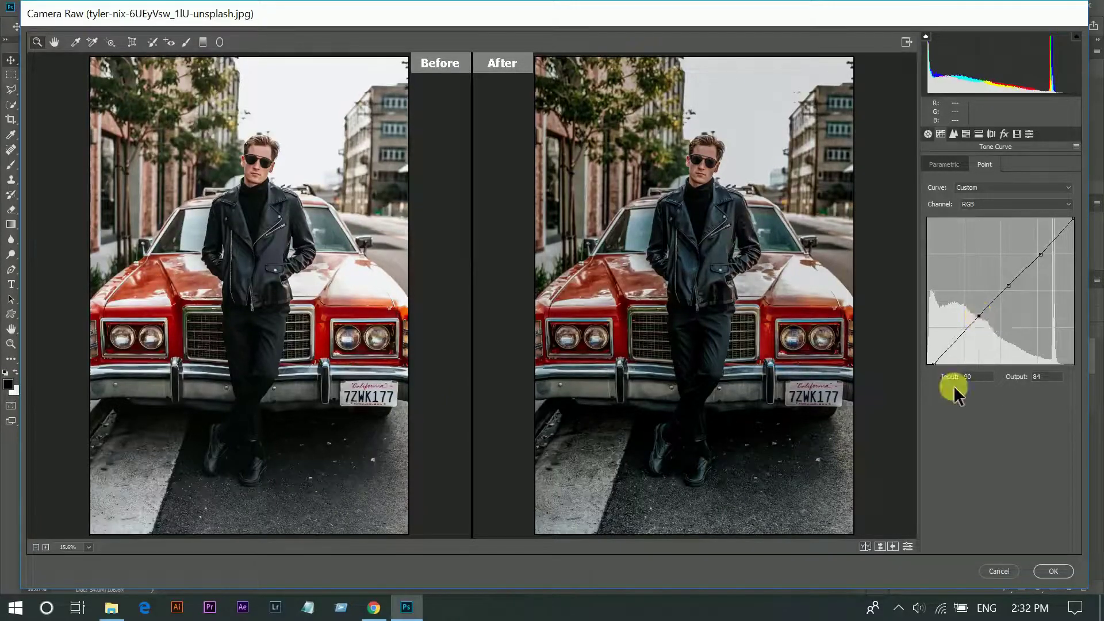
left_click(975, 377)
Step: Set the shadow curve point to 88/80 and the midtone point to 163/170
left_click(978, 380)
type("8")
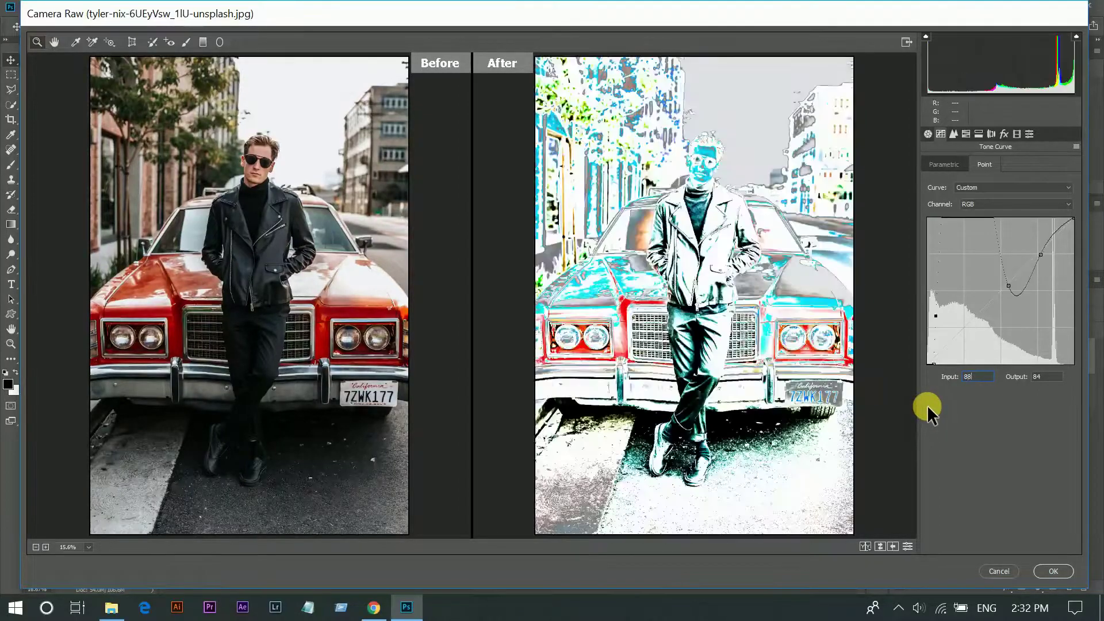
type("8")
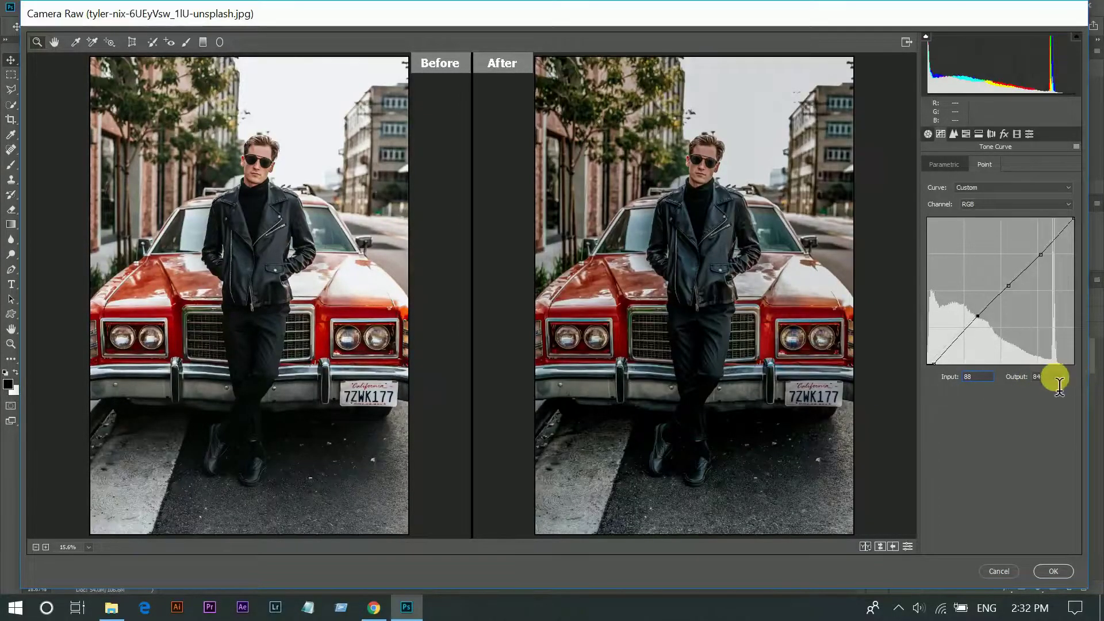
left_click(1055, 376)
type("80")
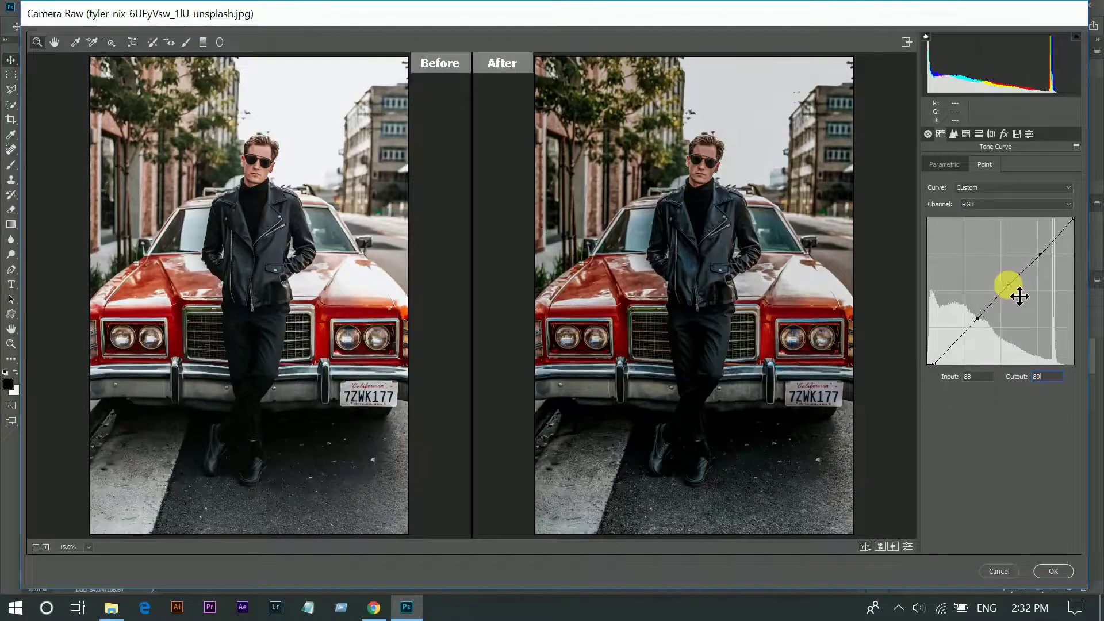
left_click(989, 378)
type("16")
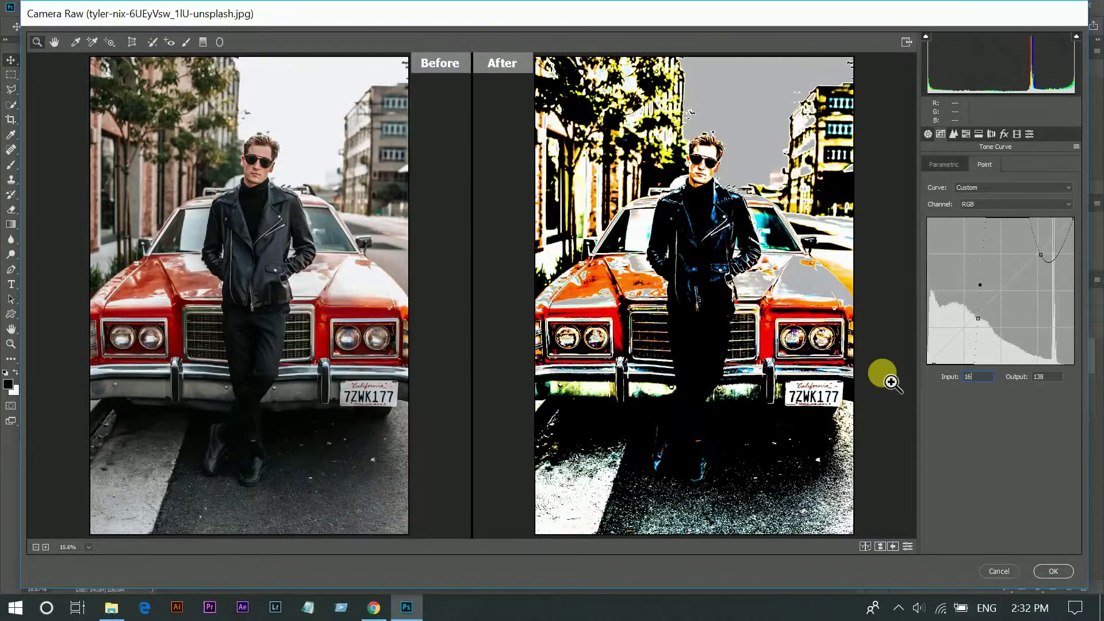
type("3")
left_click(1053, 376)
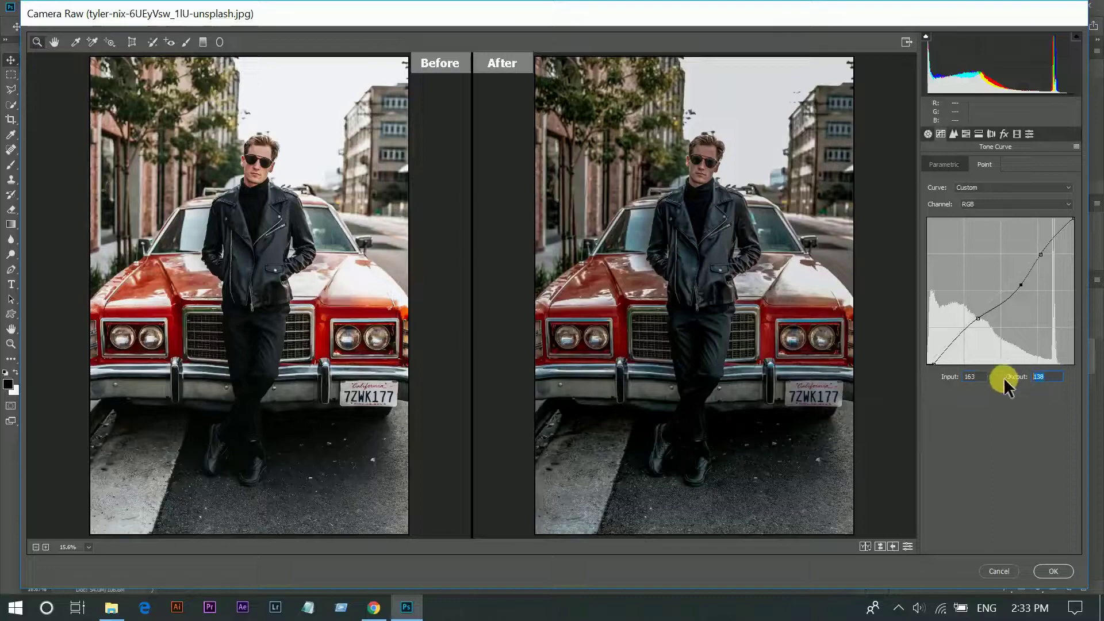
type("1")
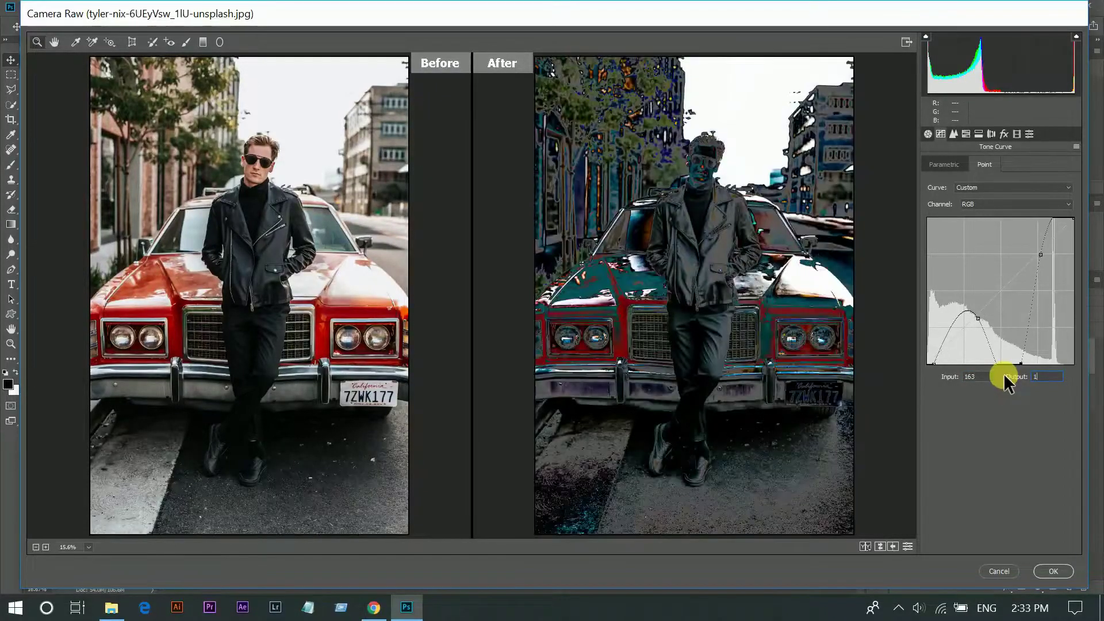
type("70")
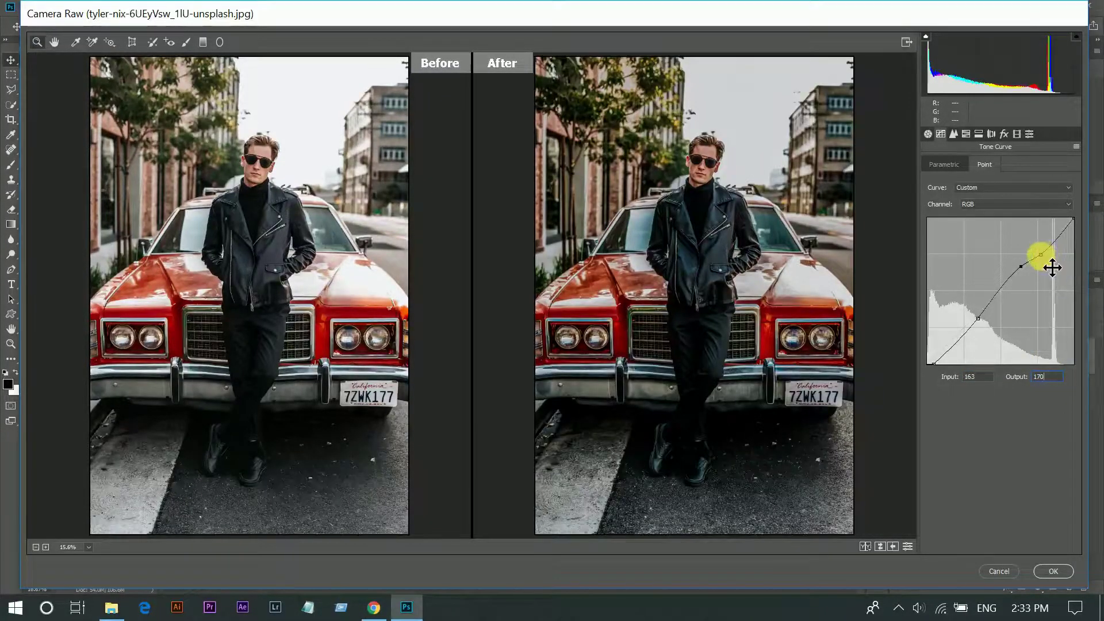
Step: Cap the white end of the curve at 250/222, then bring up the HSL hue adjustments
mouse_move(1041, 255)
left_mouse_down()
mouse_move(1090, 227)
mouse_move(1088, 243)
left_mouse_up()
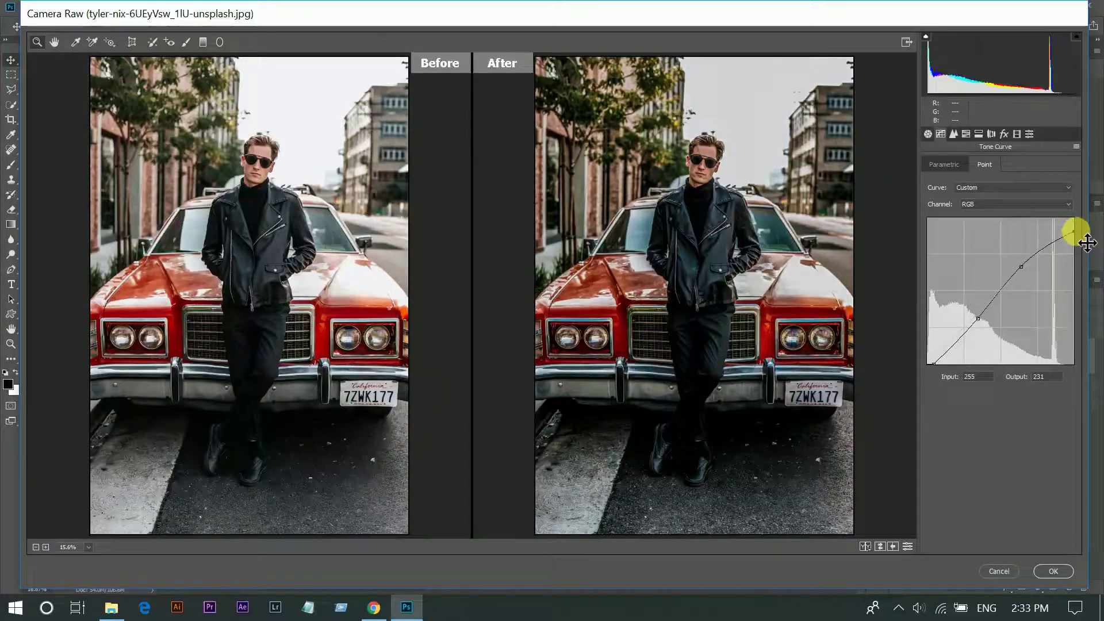
left_click(977, 377)
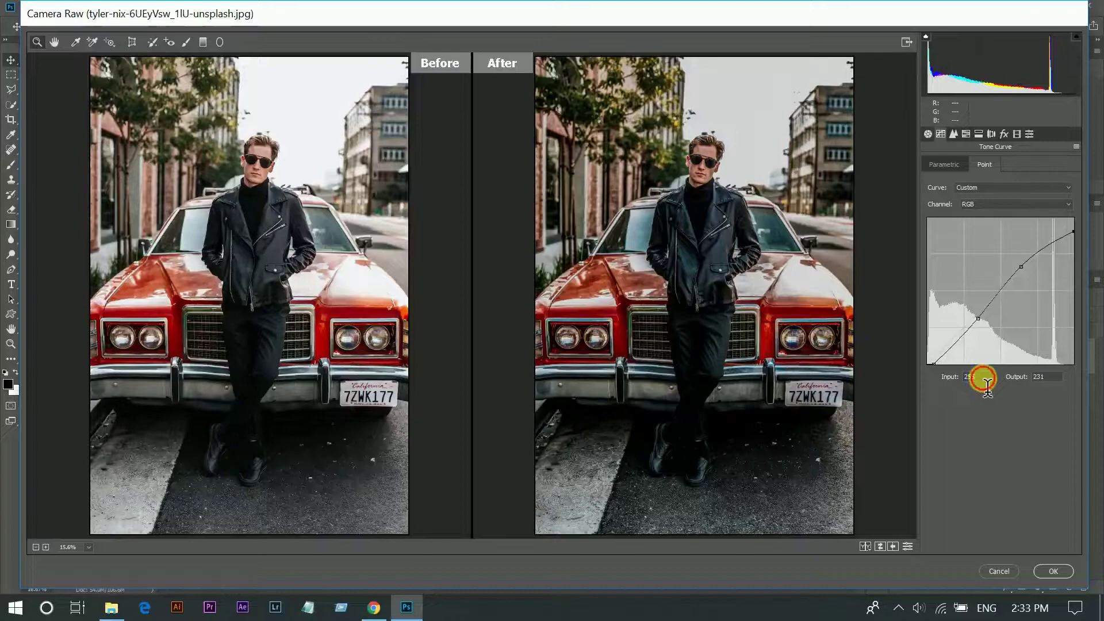
type("2")
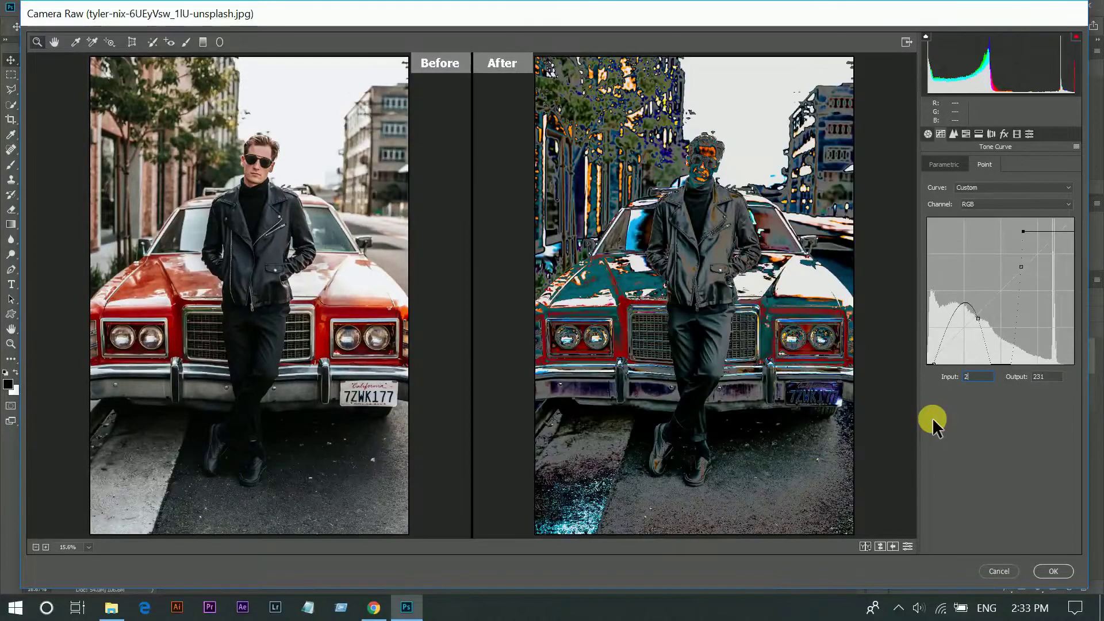
type("50")
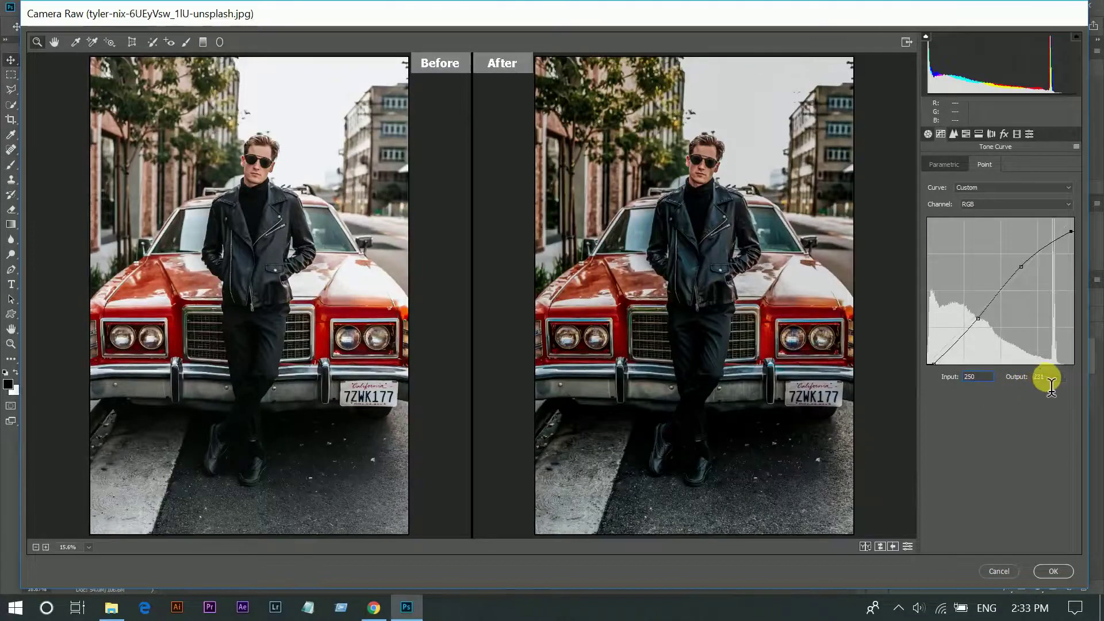
left_click(1054, 384)
type("22")
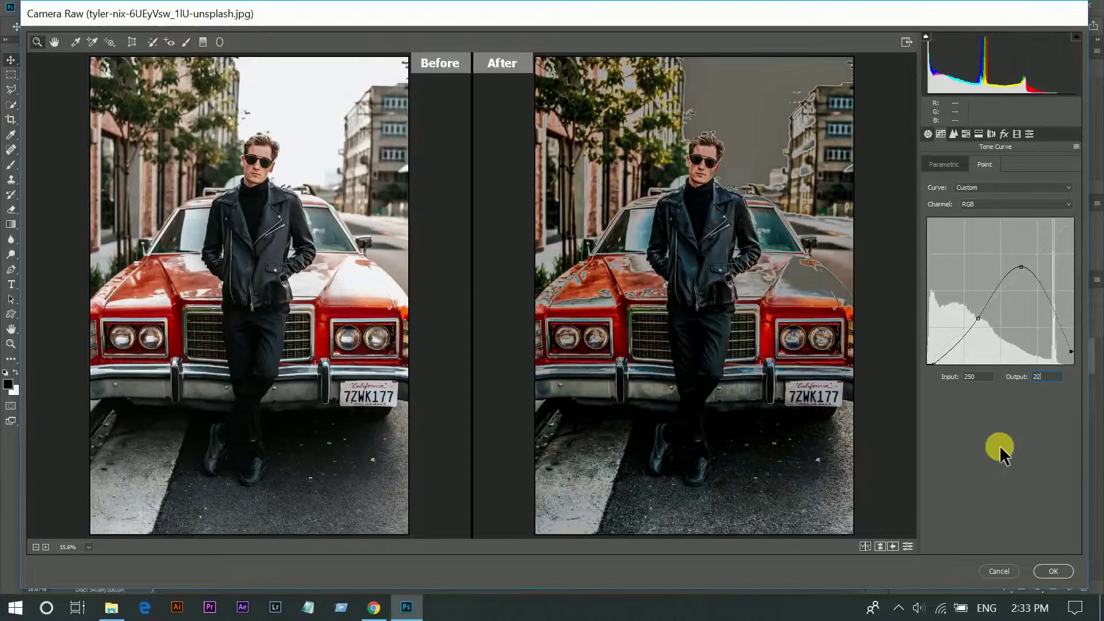
type("2")
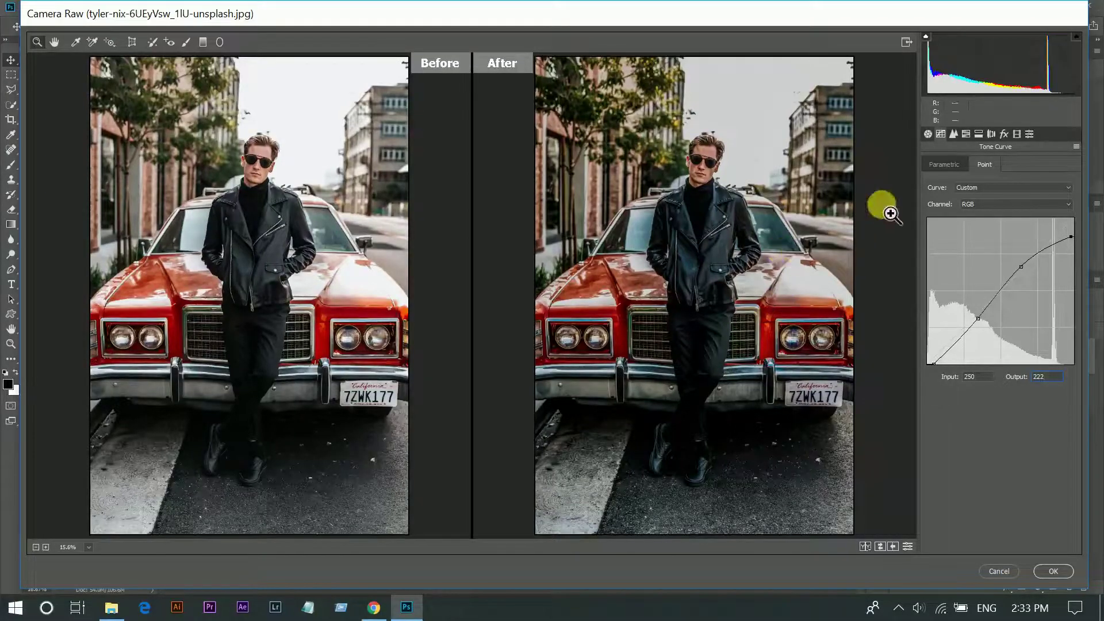
left_click(965, 134)
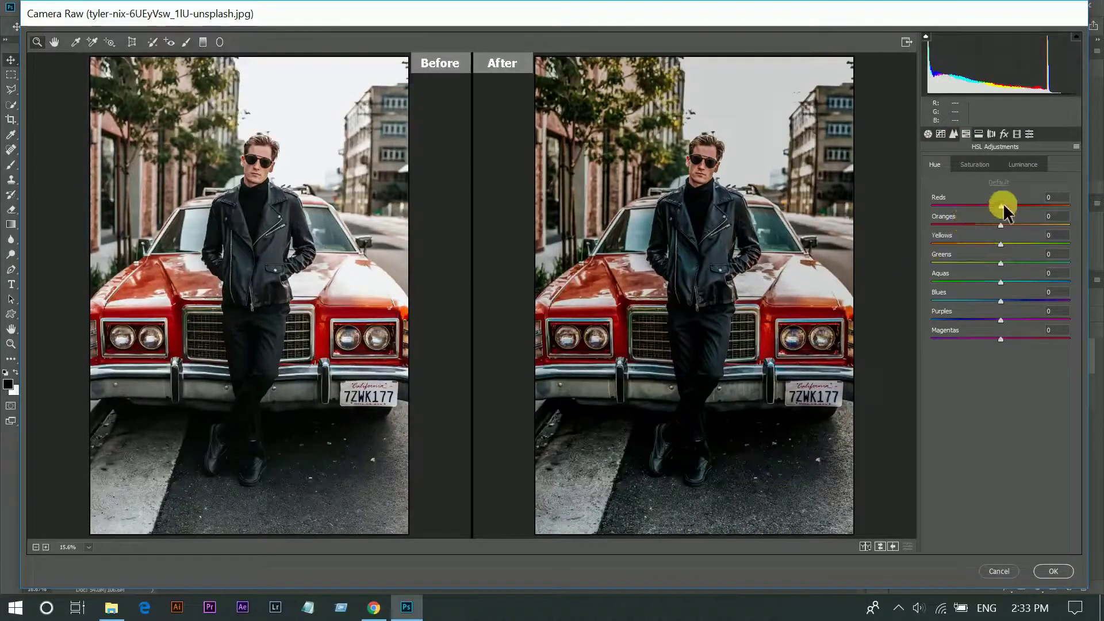
Step: Shift hues to reds +7, oranges -4, yellows -75, greens -100 and aquas -46
left_click_drag(1002, 203, 1007, 206)
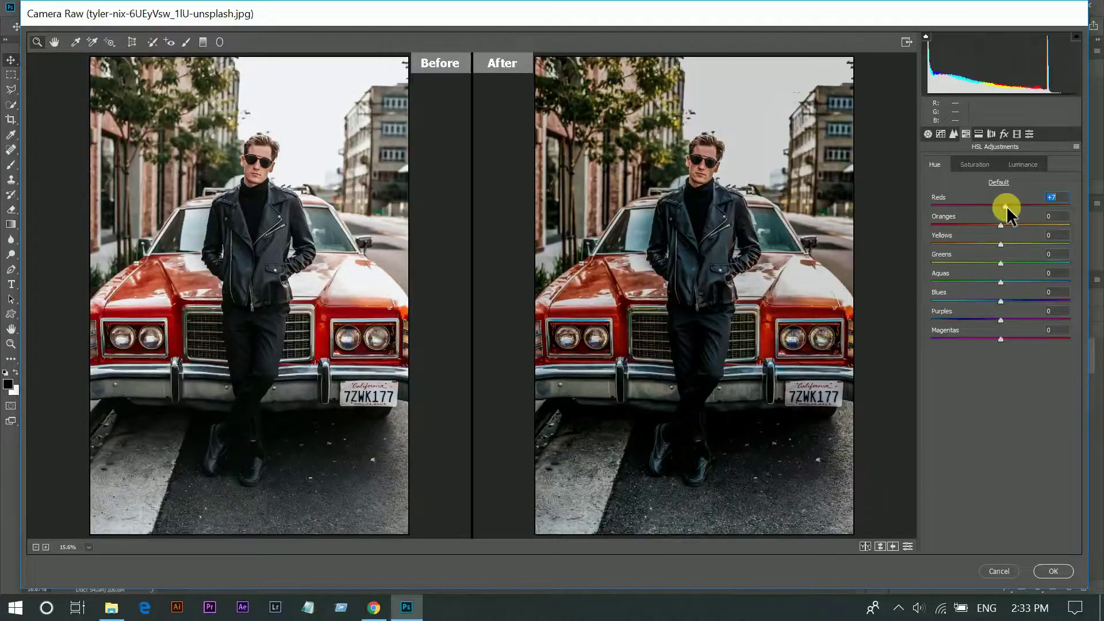
left_click_drag(1001, 224, 999, 226)
left_click_drag(999, 225, 998, 224)
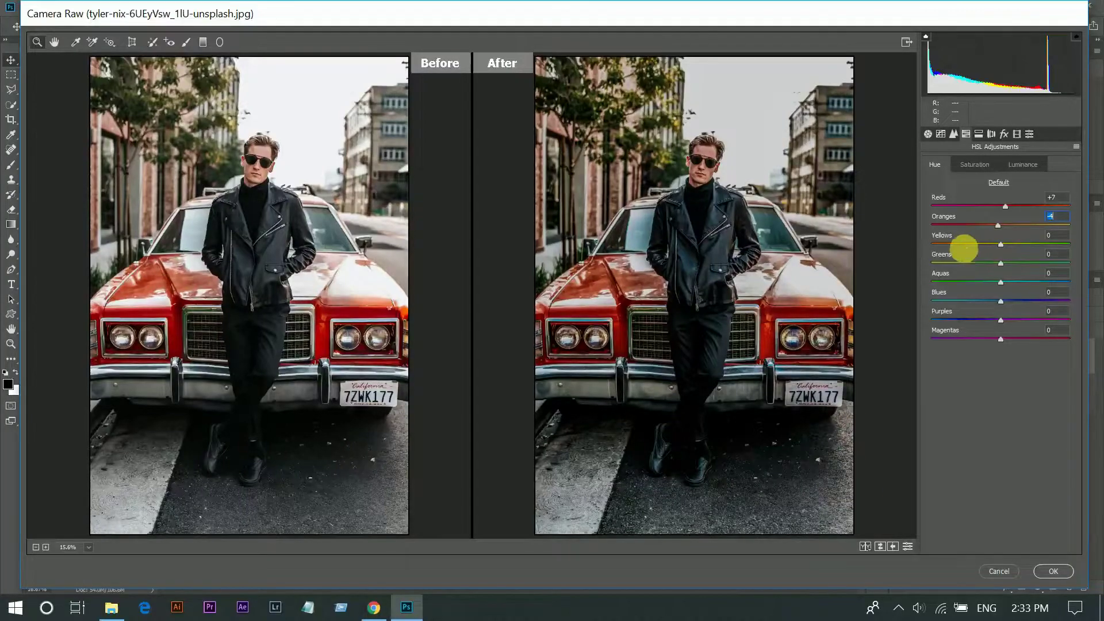
left_click_drag(969, 247, 949, 241)
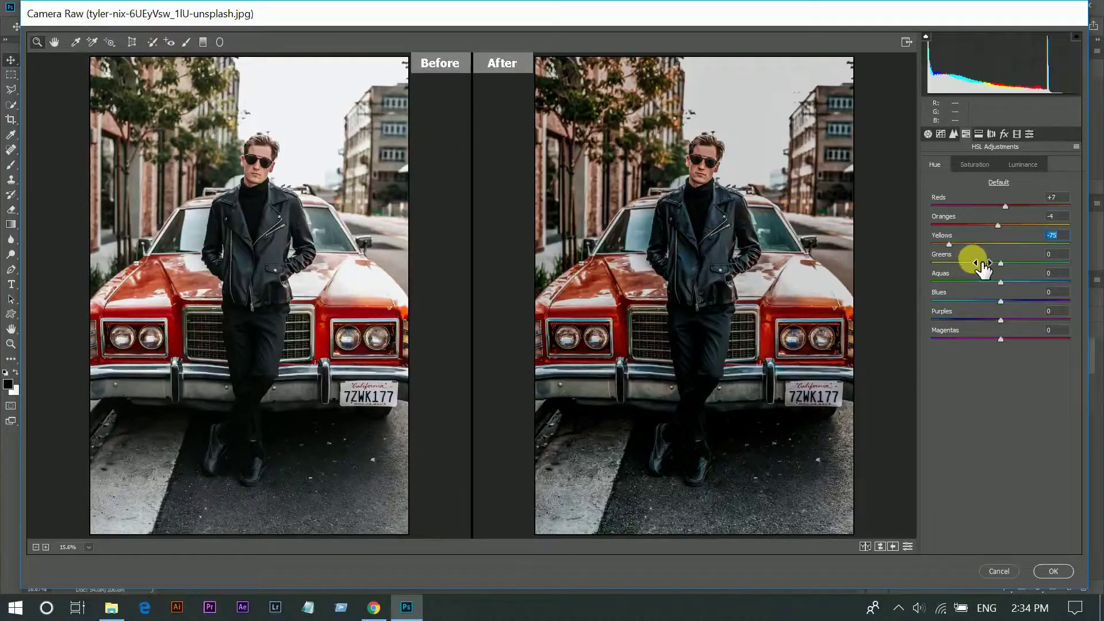
left_click_drag(972, 263, 928, 265)
left_click(976, 282)
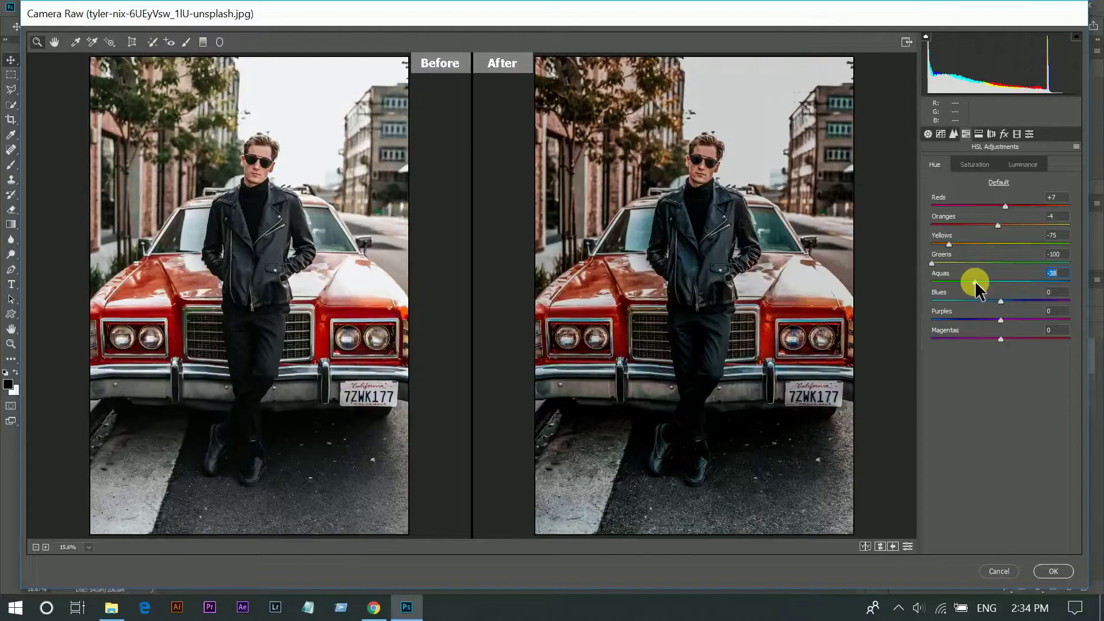
left_click_drag(975, 280, 968, 281)
Step: On the HSL Saturation tab, mute reds to -30 and oranges to -20
left_click(985, 164)
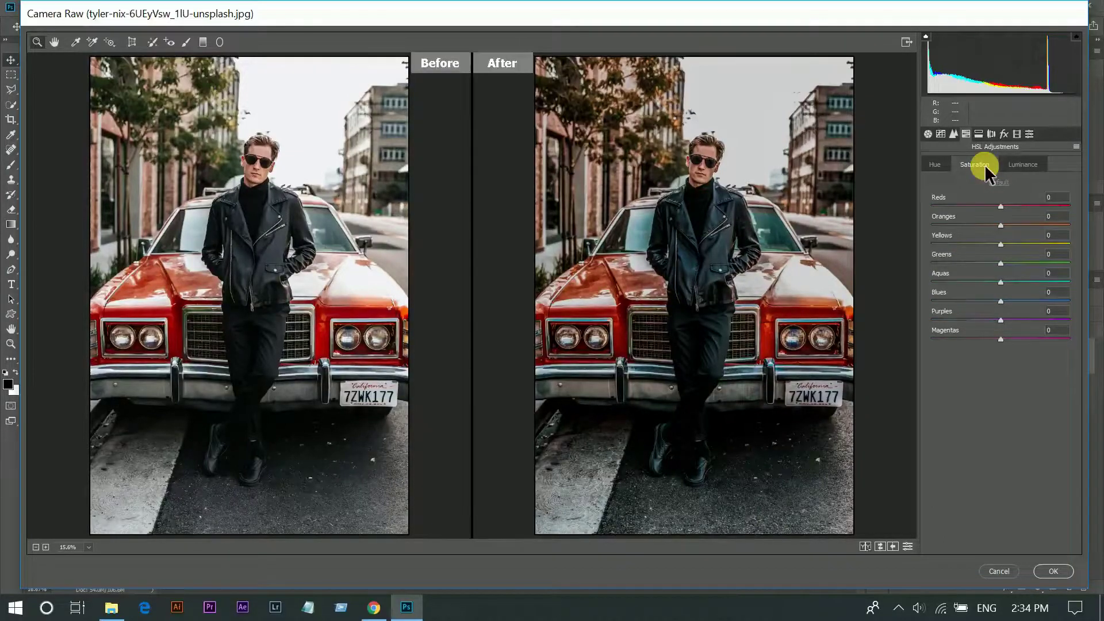
left_click(969, 206)
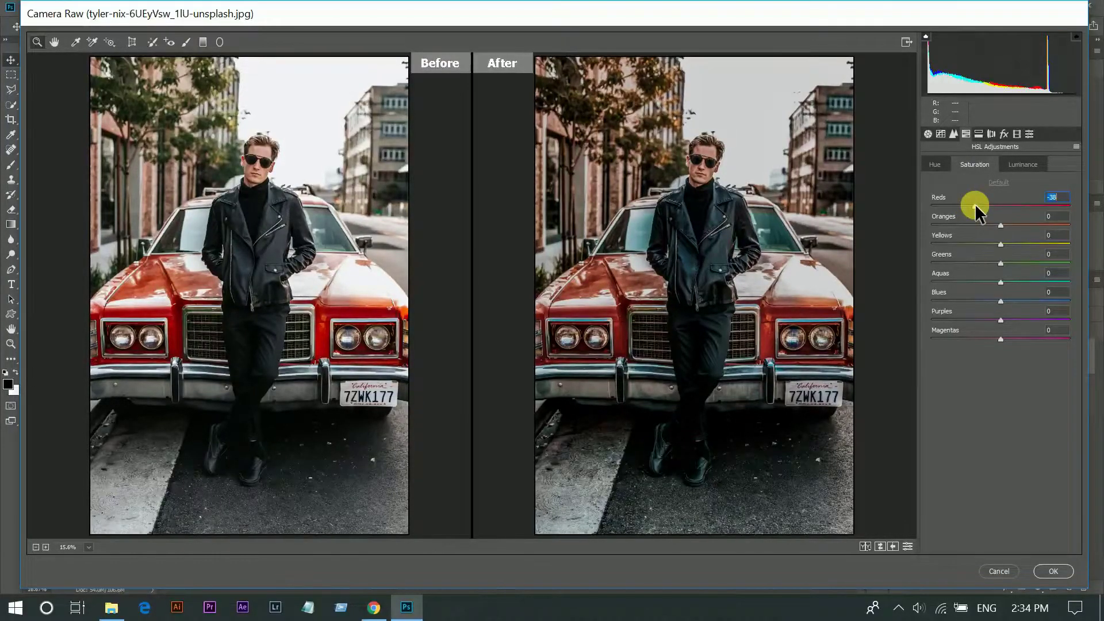
left_click_drag(980, 205, 981, 205)
left_click(993, 224)
left_click_drag(988, 223, 986, 223)
key("Up")
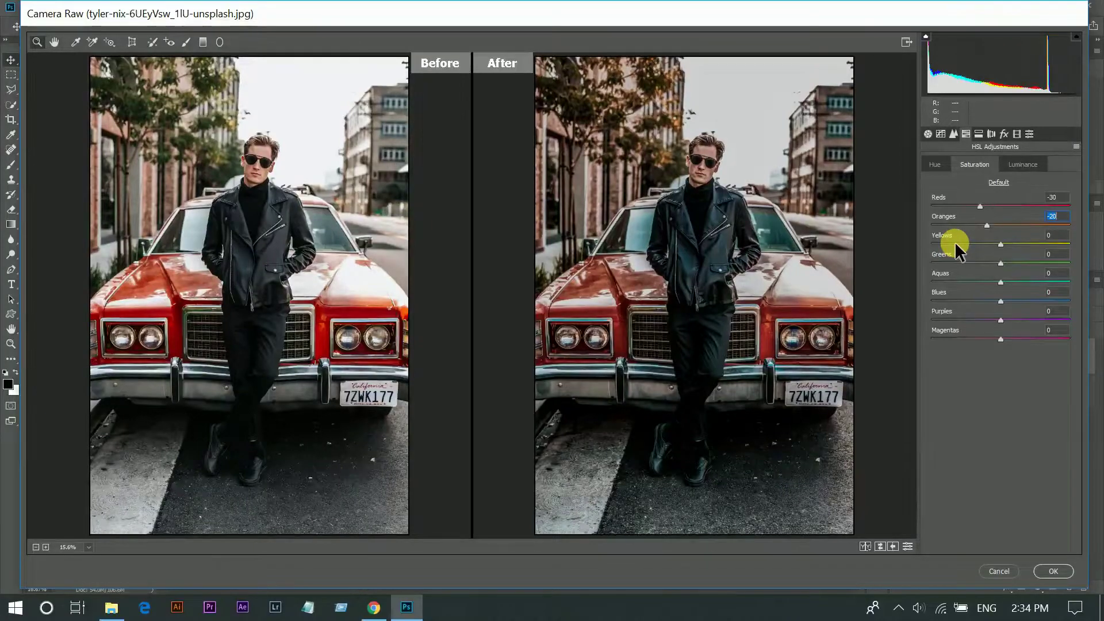
Step: Desaturate yellows -88, greens -77, aquas -86, blues -80, and purples and magentas -100
left_click(955, 244)
left_click_drag(958, 245, 940, 242)
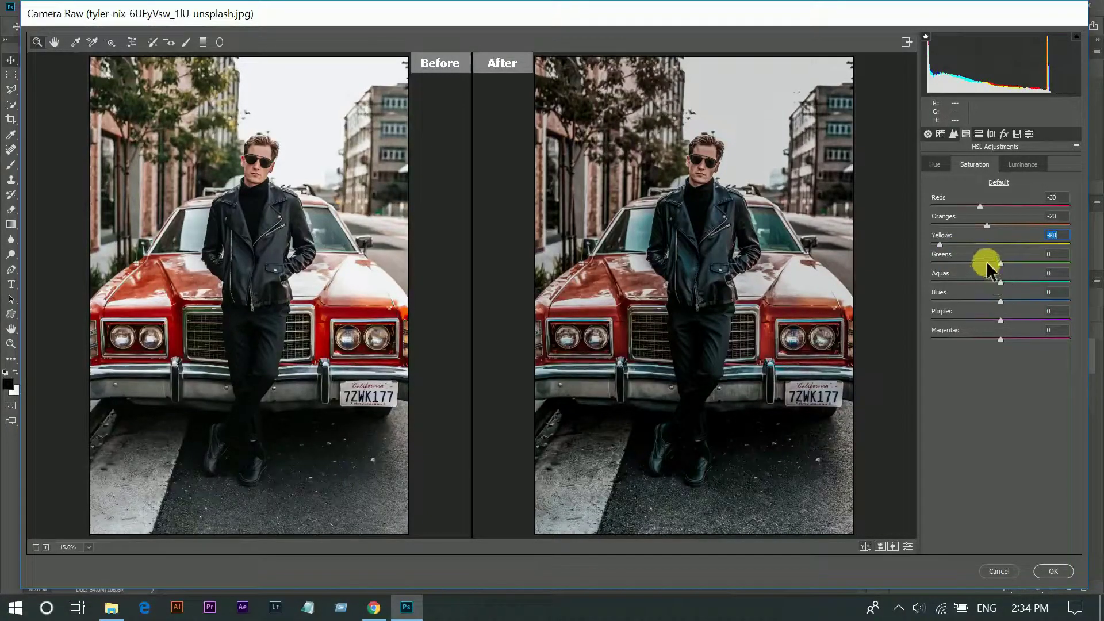
left_click_drag(983, 262, 954, 268)
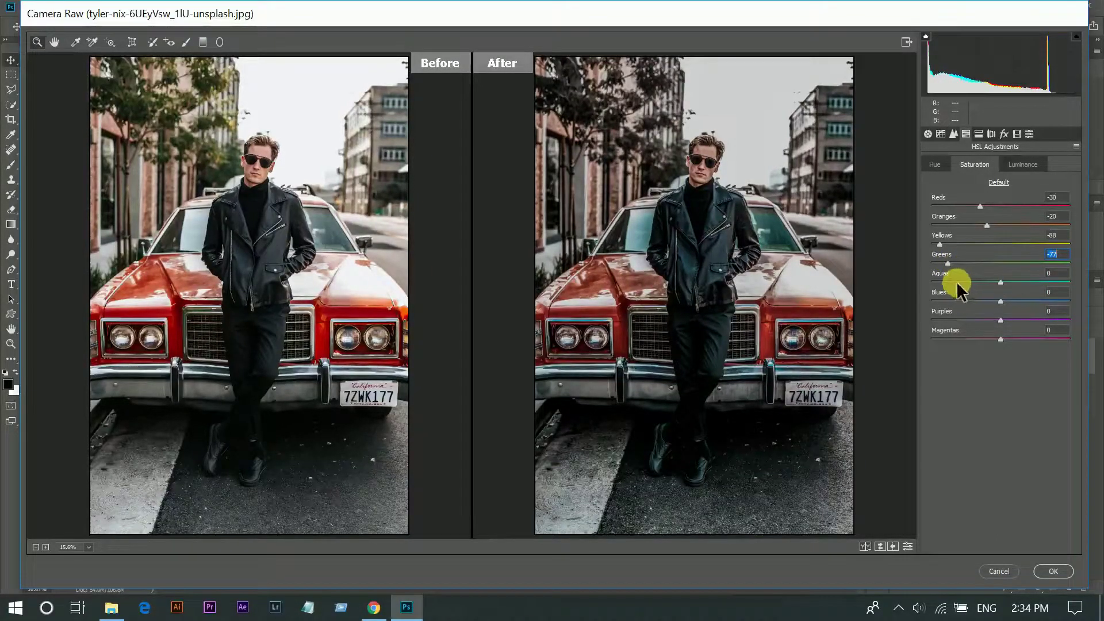
left_click(953, 283)
left_click_drag(953, 283, 945, 300)
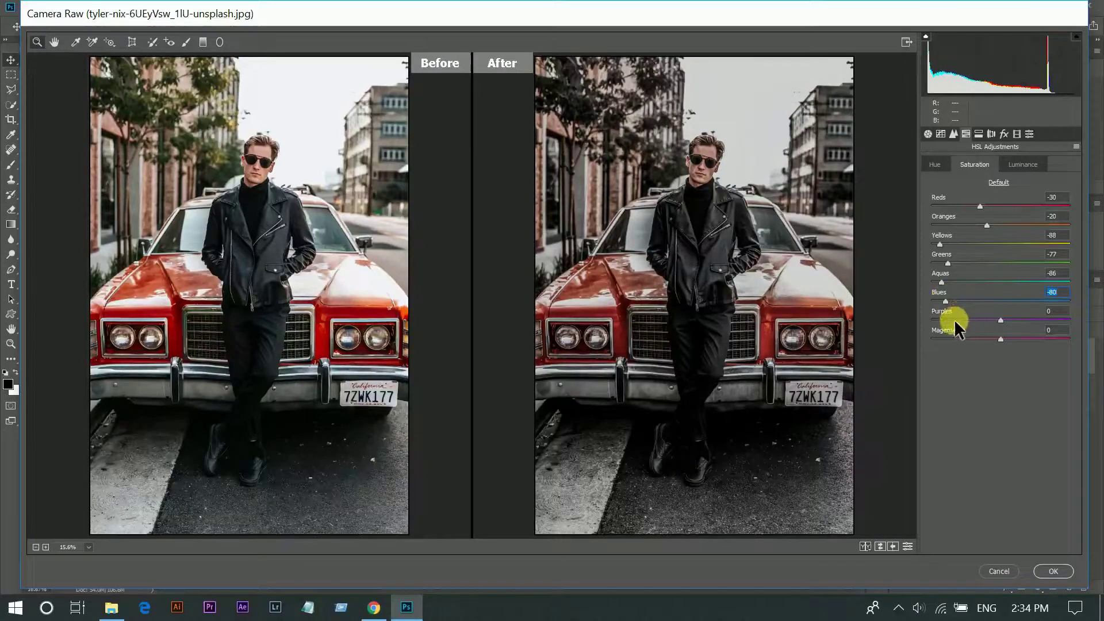
left_click_drag(955, 319, 941, 321)
mouse_move(1057, 312)
left_mouse_down()
mouse_move(926, 313)
mouse_move(906, 339)
left_mouse_up()
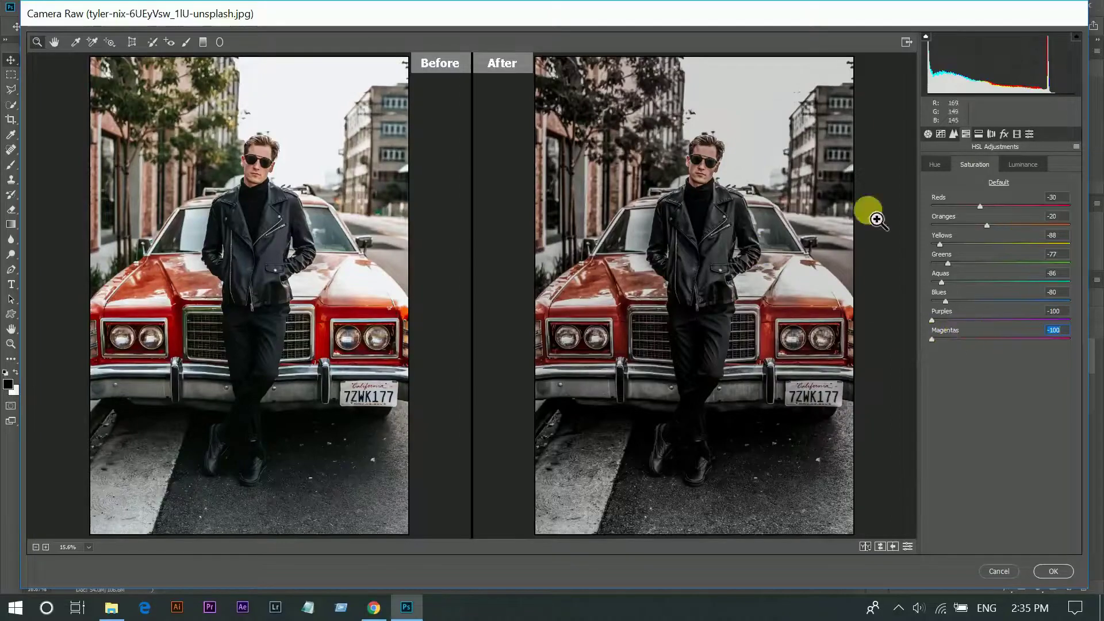
Step: On the HSL Luminance tab, darken reds to -36 and oranges to -10
left_click(1014, 165)
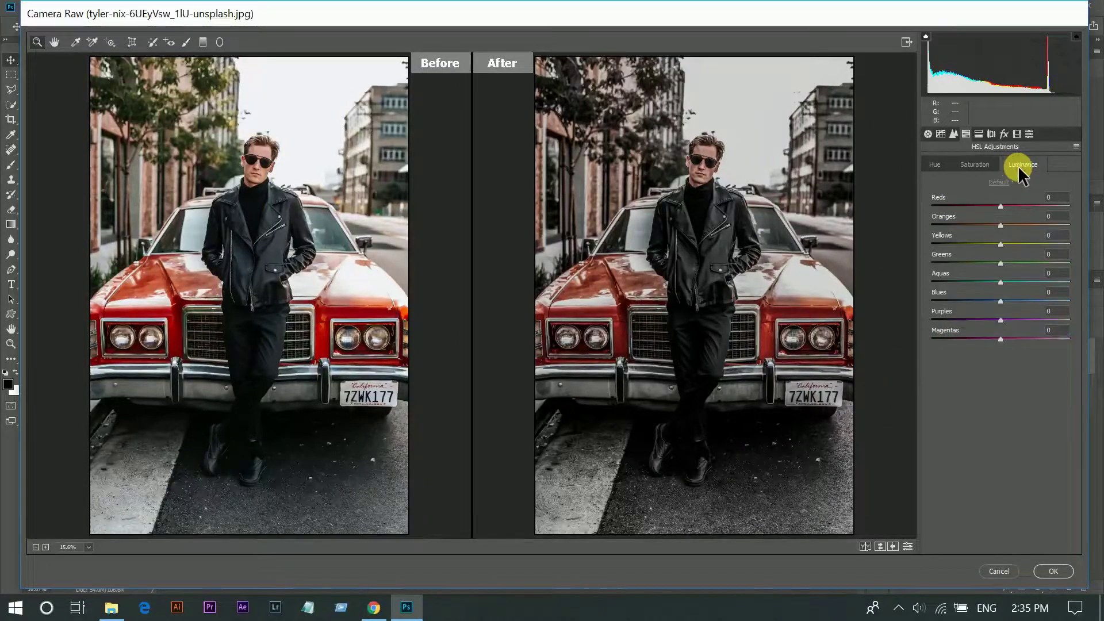
left_click(992, 204)
left_click_drag(981, 202, 977, 202)
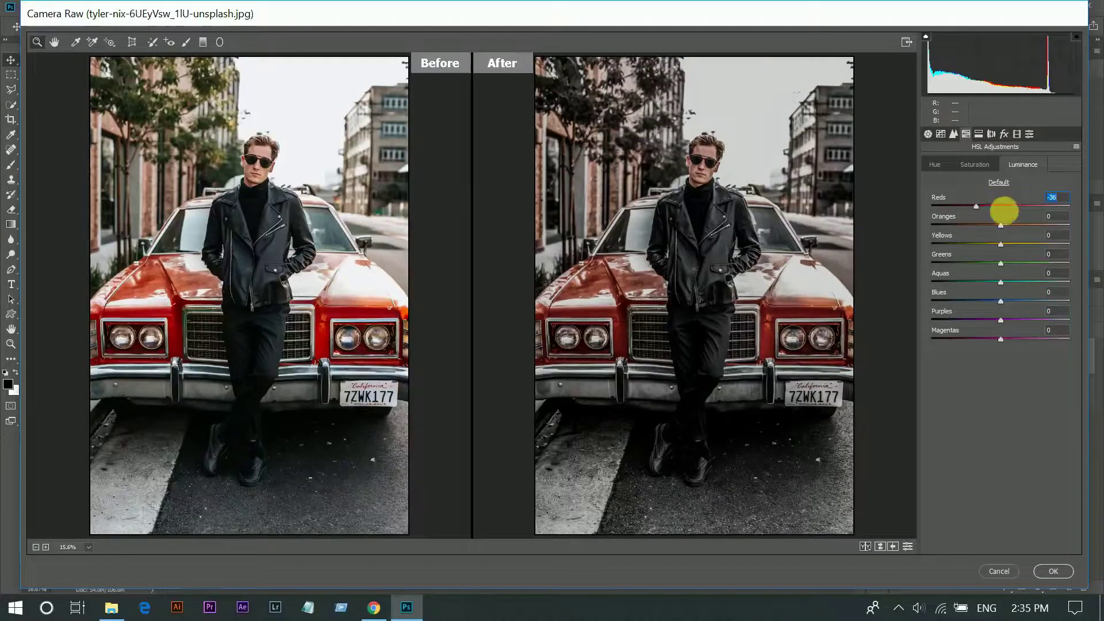
left_click(991, 225)
left_click_drag(992, 223, 995, 253)
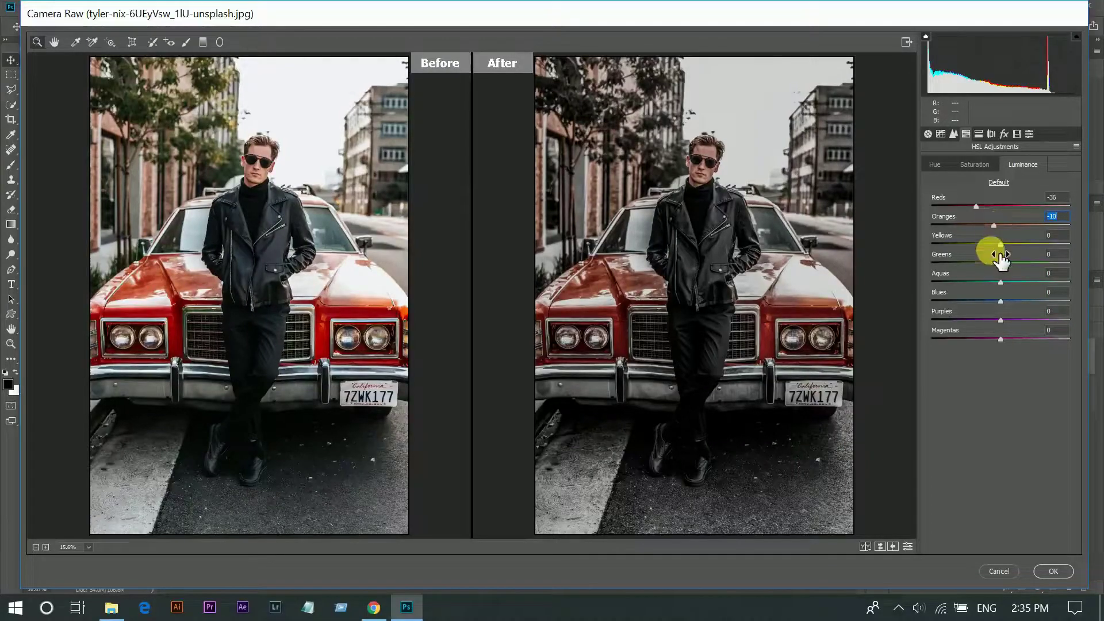
Step: Darken yellows -49, greens -52, aquas -48 and blues -41, then bring up Split Toning
left_click(968, 243)
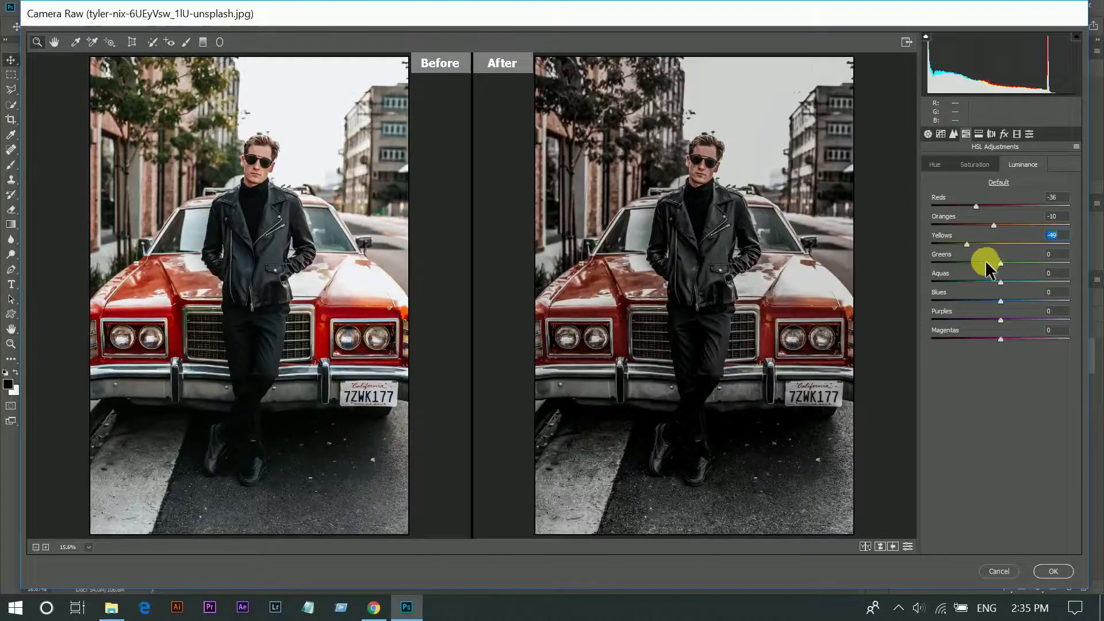
left_click(985, 262)
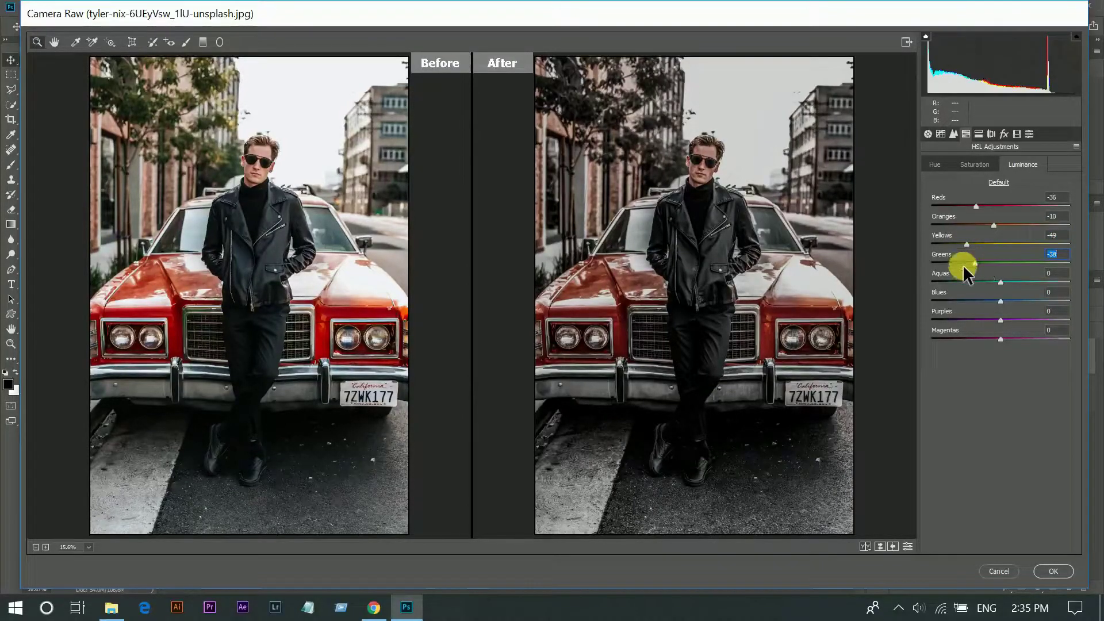
left_click_drag(964, 266, 964, 267)
left_click_drag(974, 282, 967, 282)
left_click(982, 301)
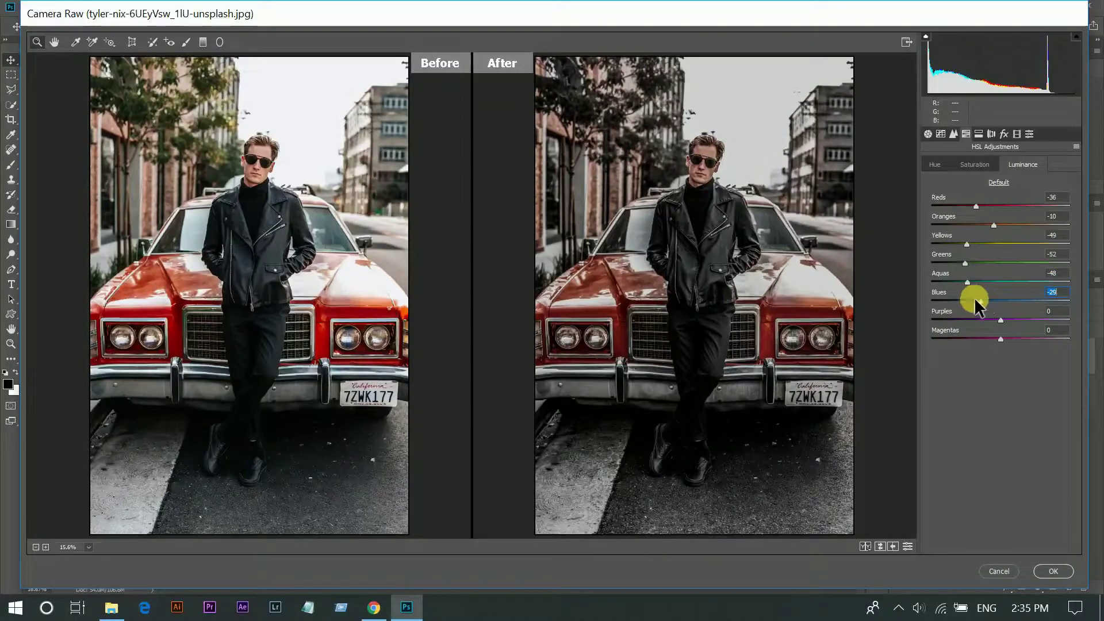
left_click_drag(975, 300, 964, 300)
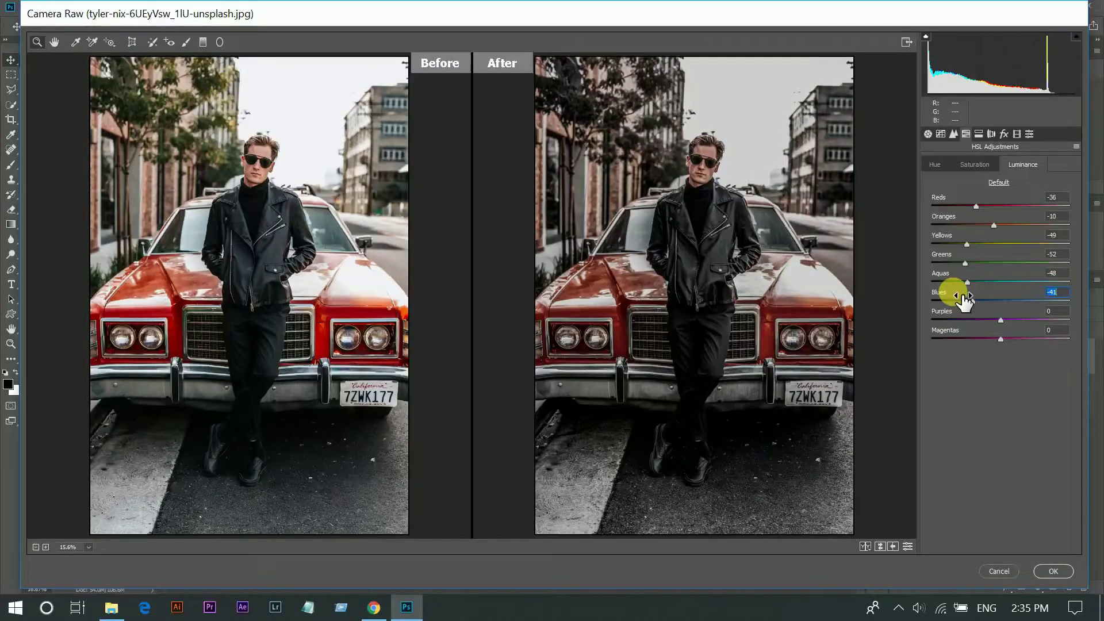
left_click(978, 133)
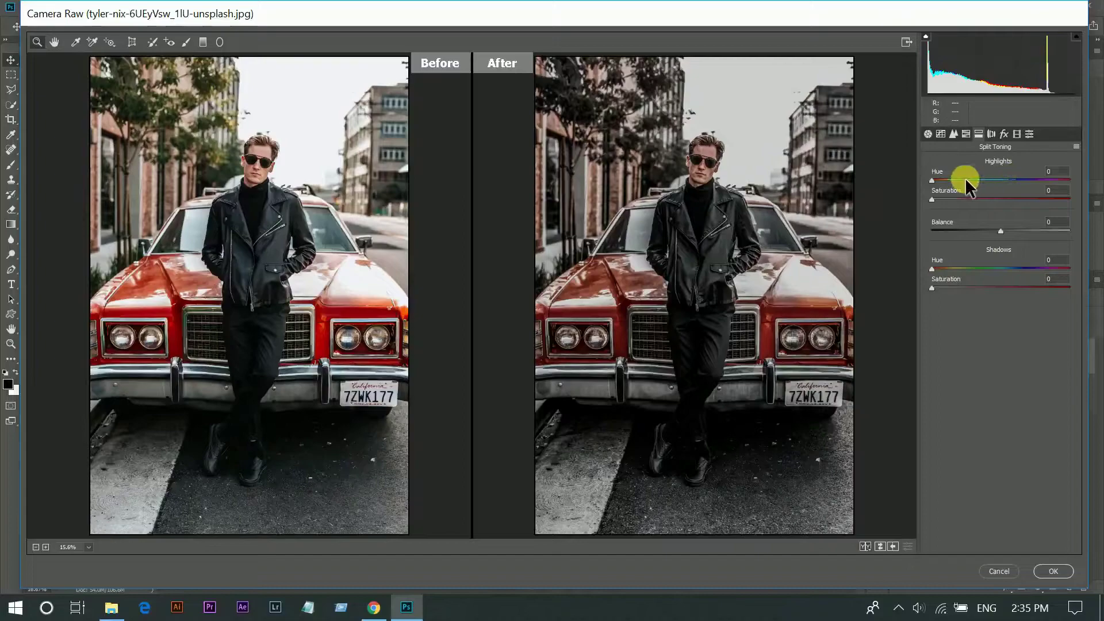
Step: Split-tone highlights at hue 4, saturation 10 and shadows at hue 44, saturation 10
left_click_drag(941, 178, 933, 179)
left_click_drag(945, 196, 944, 195)
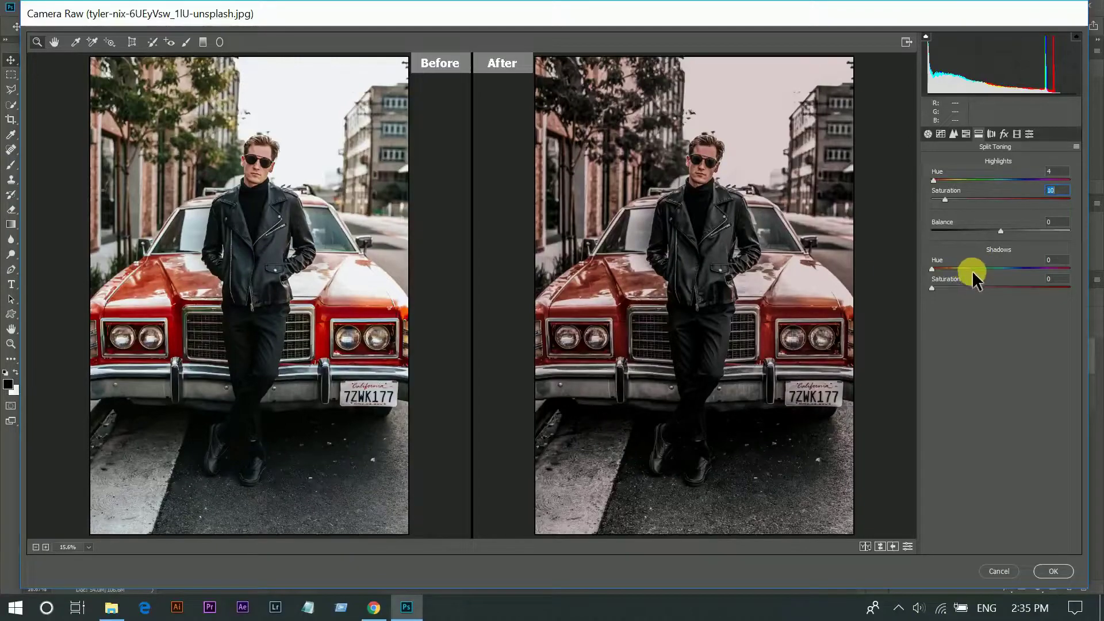
left_click_drag(988, 268, 948, 268)
left_click(951, 287)
left_click_drag(948, 288, 945, 291)
Step: In Lens Corrections, set vignetting amount -11 and midpoint 16, then bring up Calibration
left_click(993, 131)
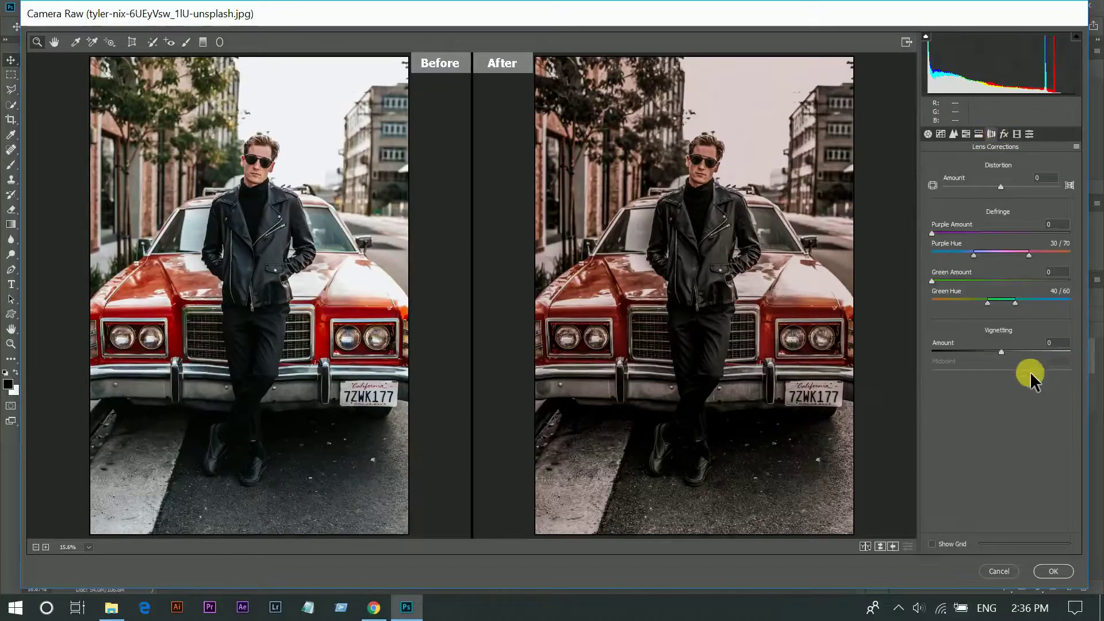
left_click(989, 351)
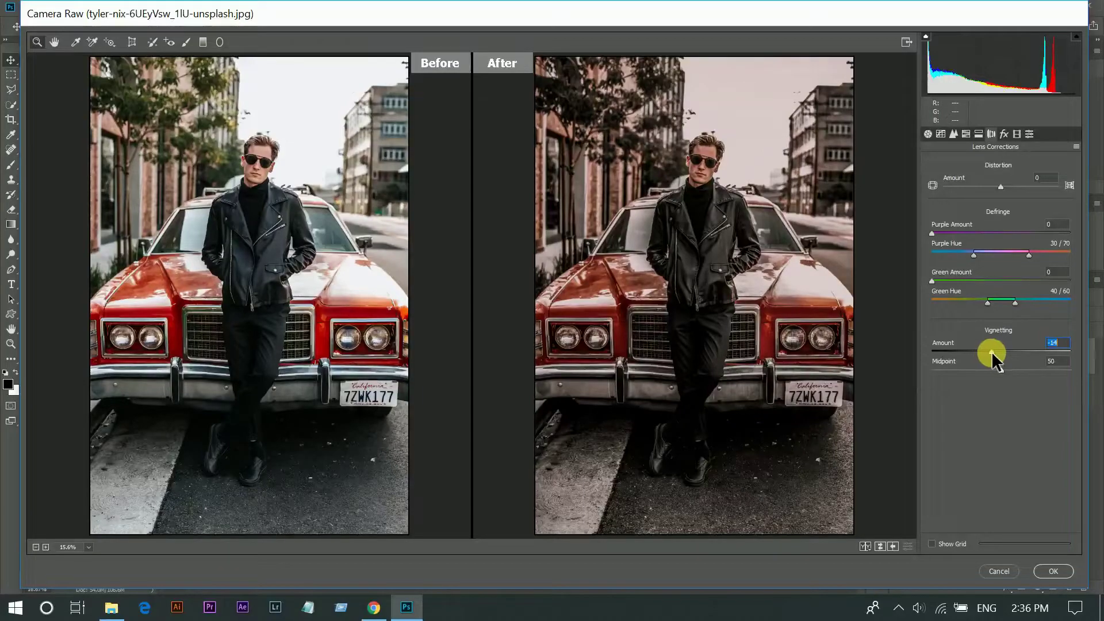
left_click_drag(992, 351, 994, 351)
mouse_move(1005, 372)
left_mouse_down()
mouse_move(959, 378)
mouse_move(1081, 380)
mouse_move(952, 384)
left_mouse_up()
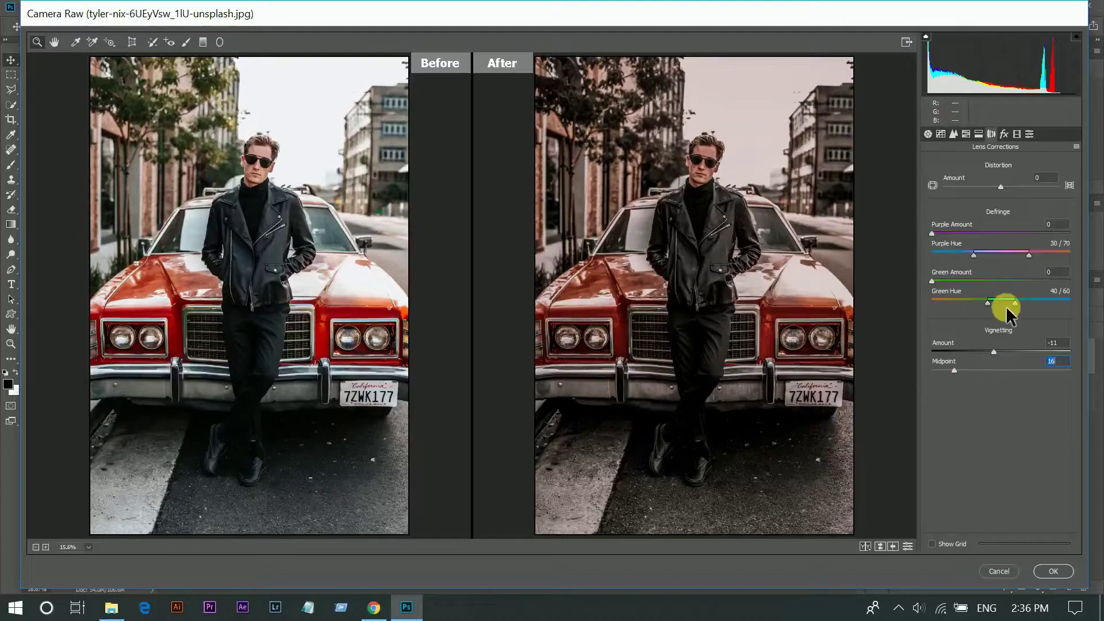
left_click(1016, 134)
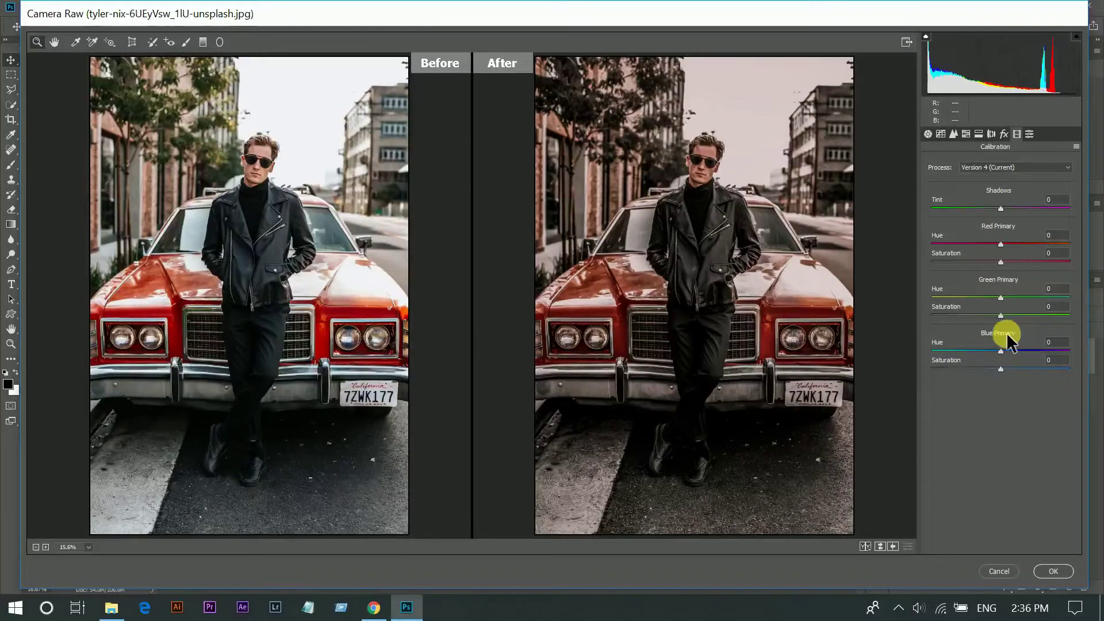
Step: Lower the Calibration Blue Primary saturation slightly negative, then go back to the Basic panel
left_click(992, 368)
left_click_drag(992, 367, 995, 371)
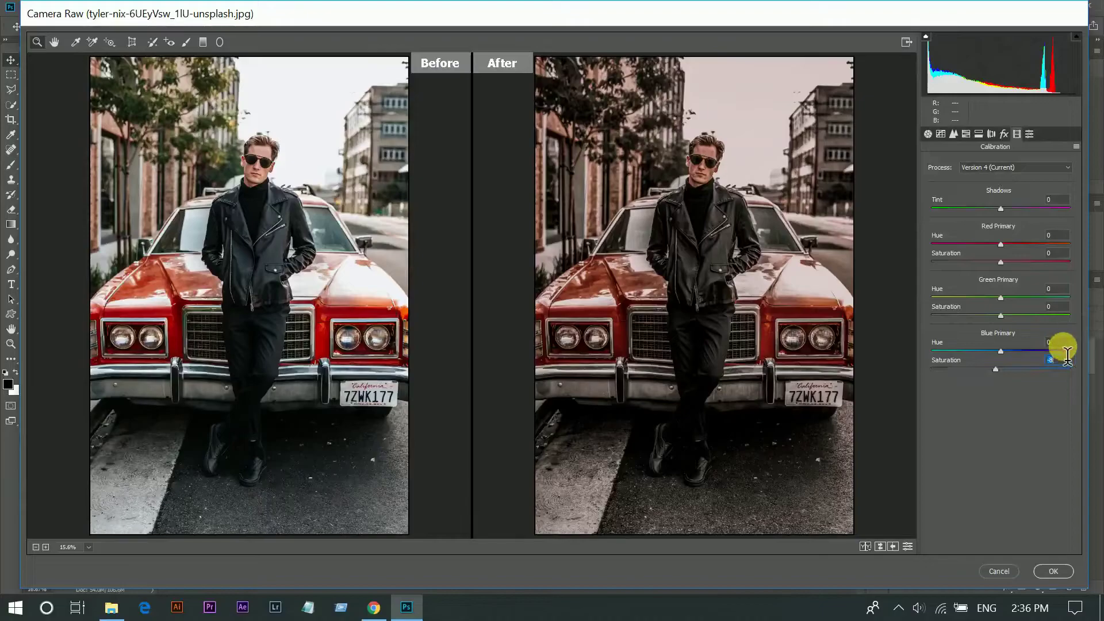
left_click(929, 134)
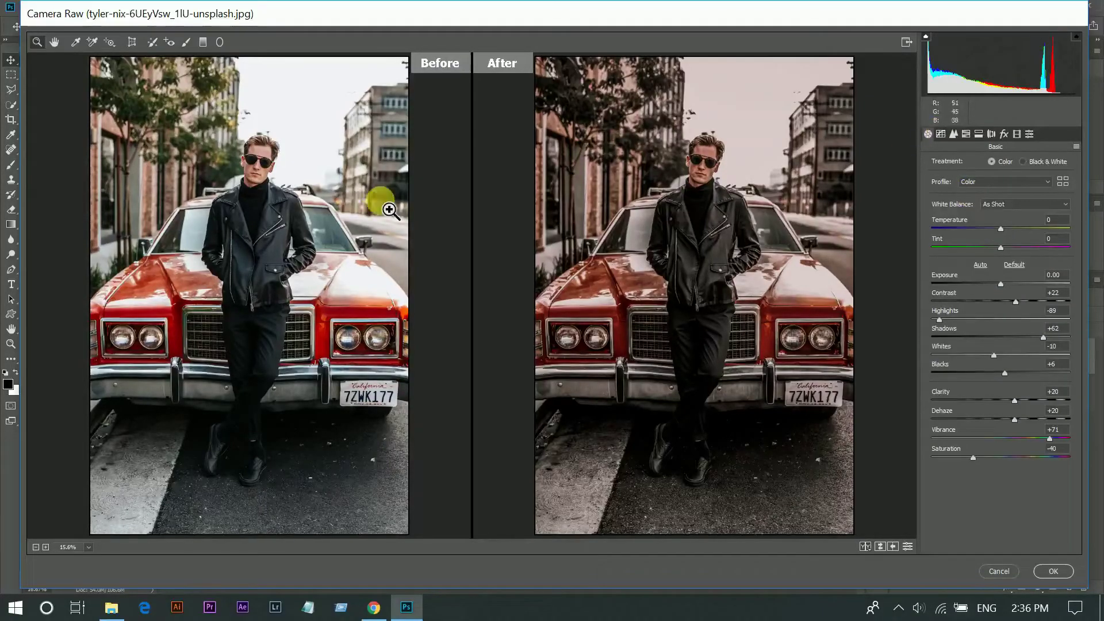
Step: Zoom in on the man and car to compare before/after, then commit the Camera Raw grade
left_click(421, 171)
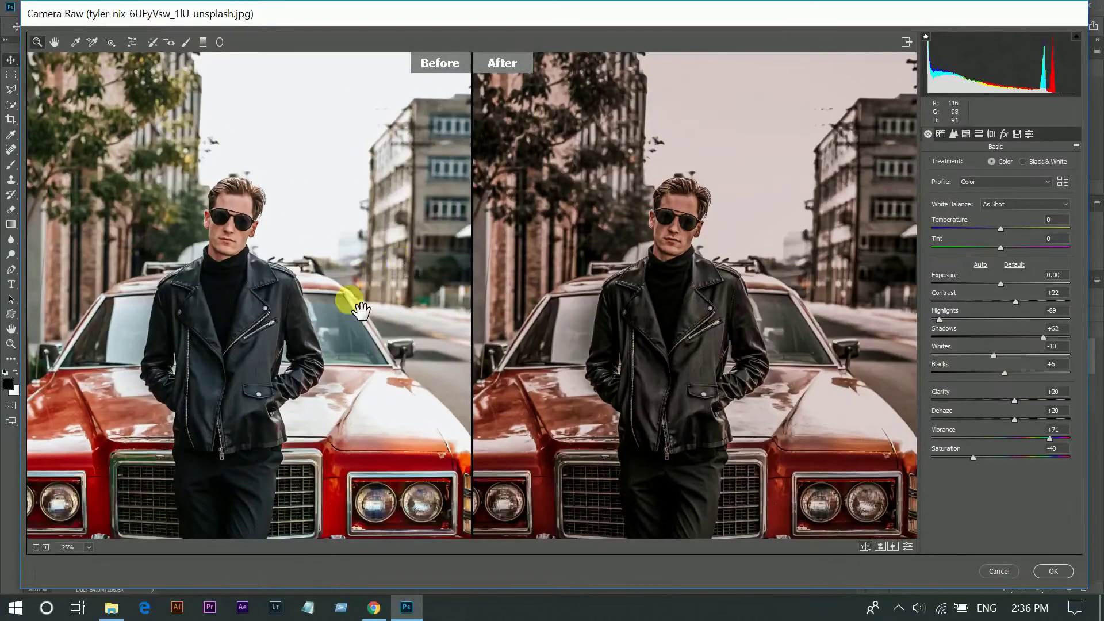
mouse_move(374, 345)
left_mouse_down()
mouse_move(379, 228)
mouse_move(358, 316)
left_mouse_up()
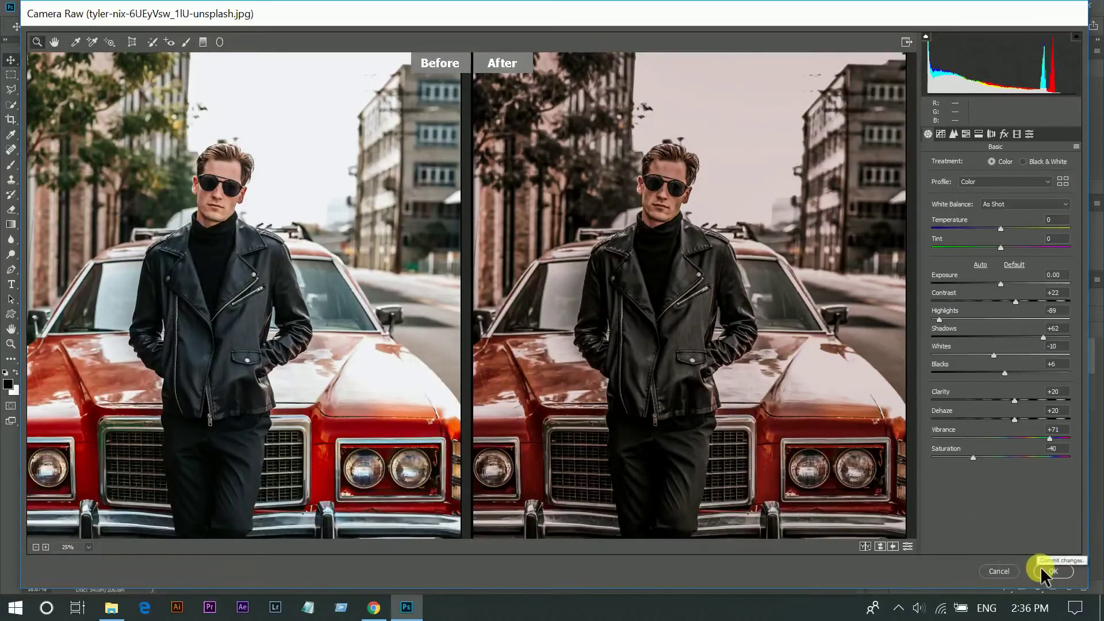
left_click(1048, 571)
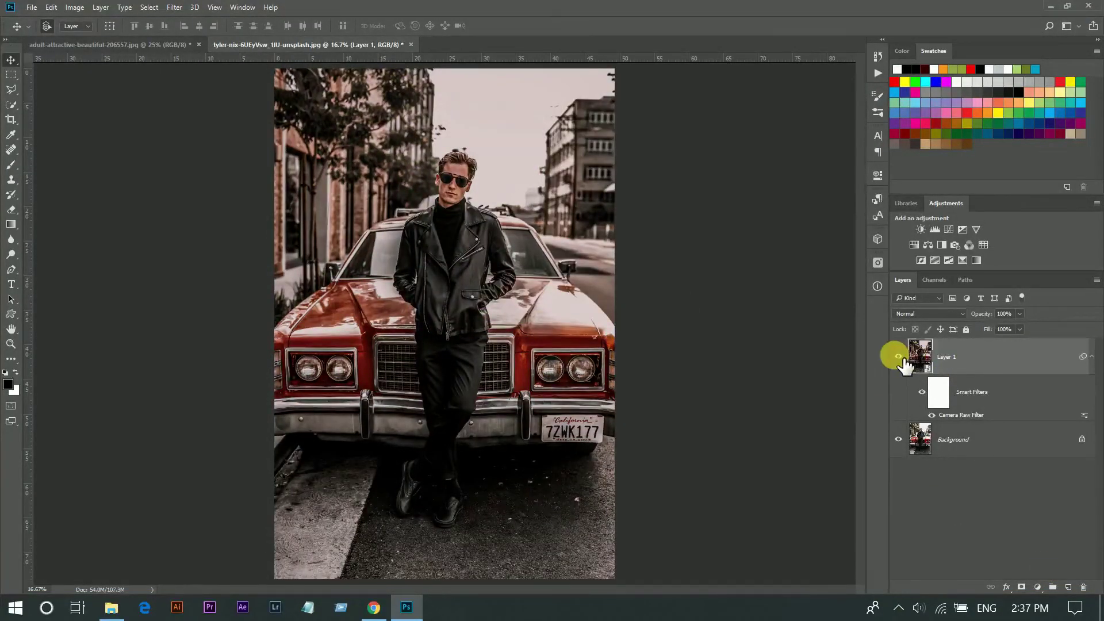
left_click(900, 358)
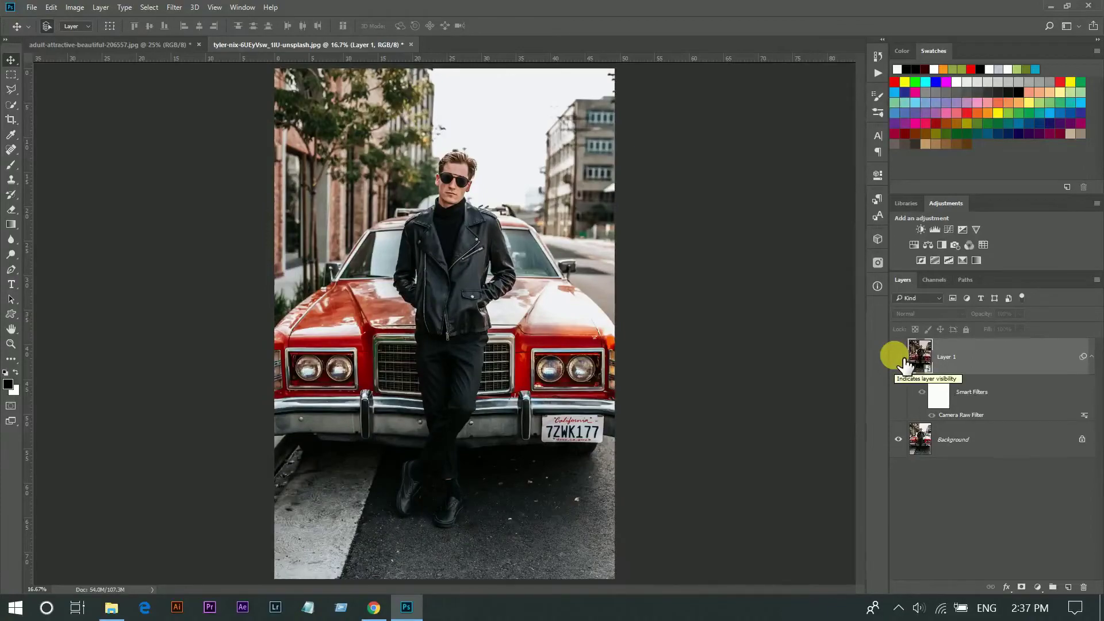
left_click(899, 357)
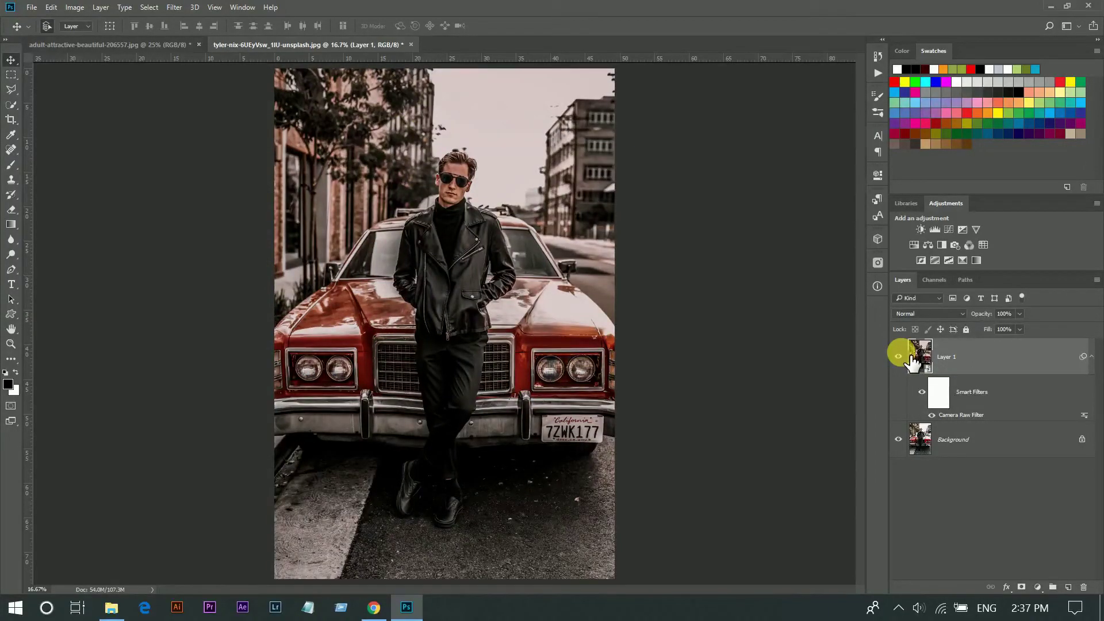
key("ctrl+minus")
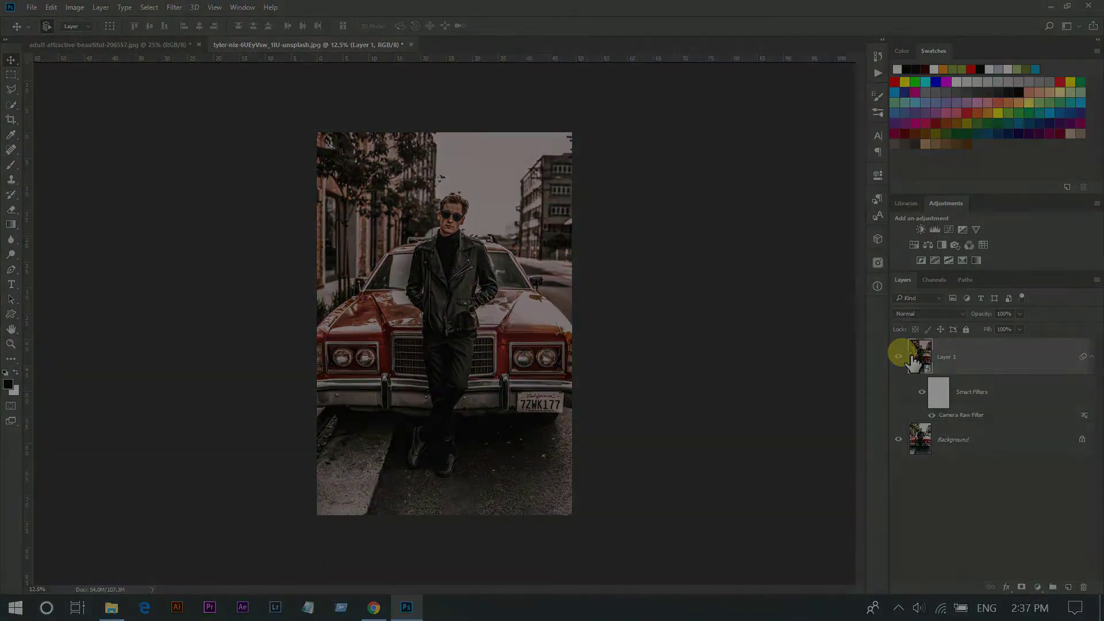